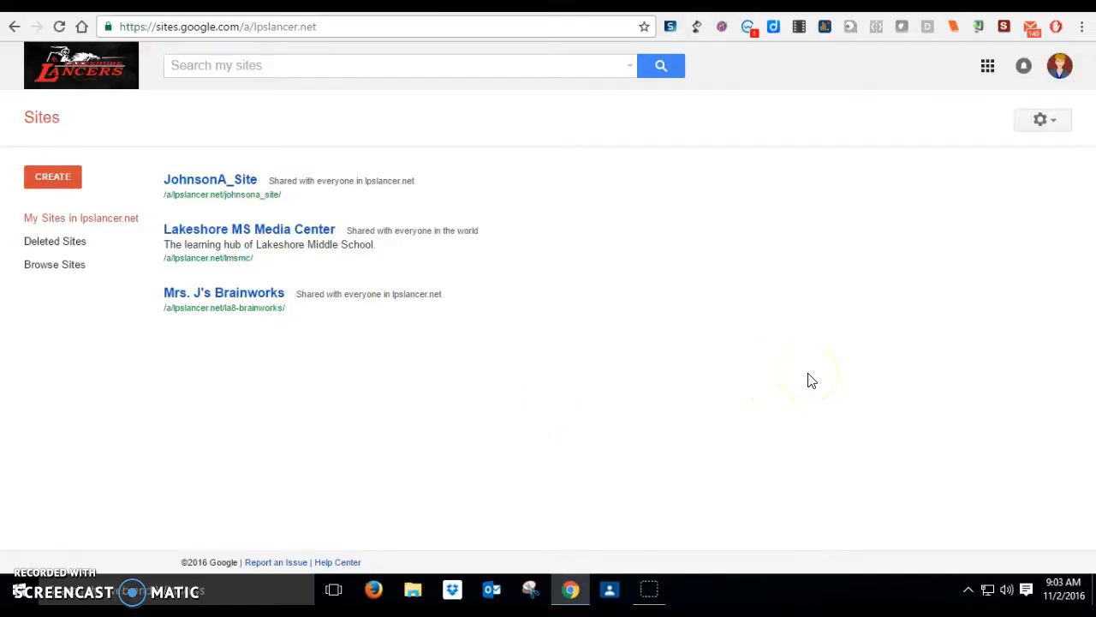
Go to the Sites list through the Google apps and open the Mrs. J's Brainworks site.
{"action": "left_click", "coordinate": [989, 69]}
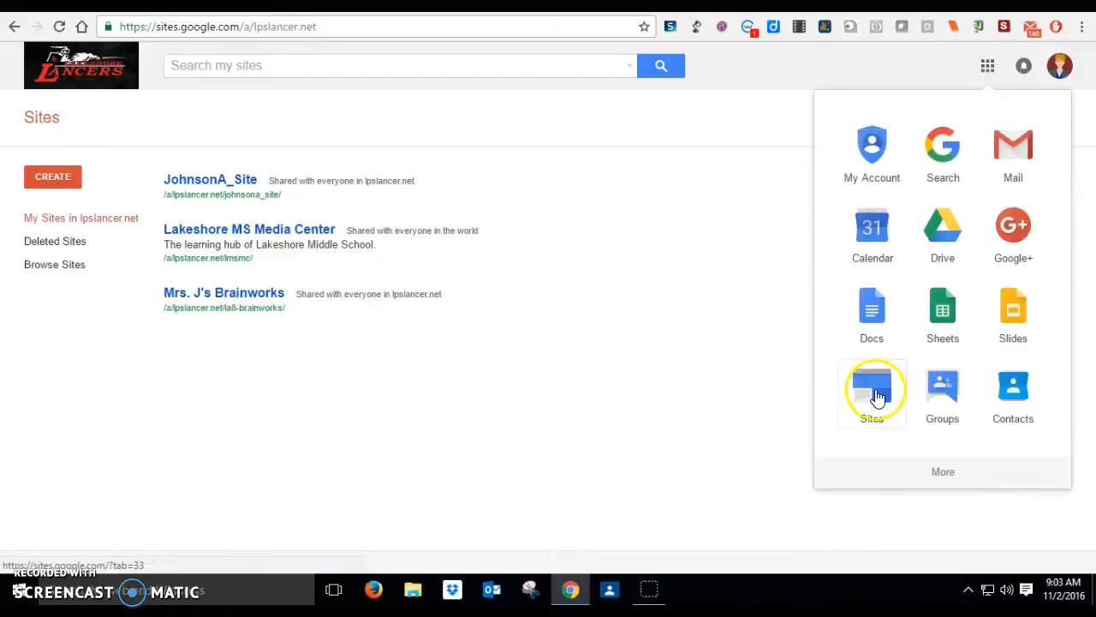
{"action": "left_click", "coordinate": [848, 395]}
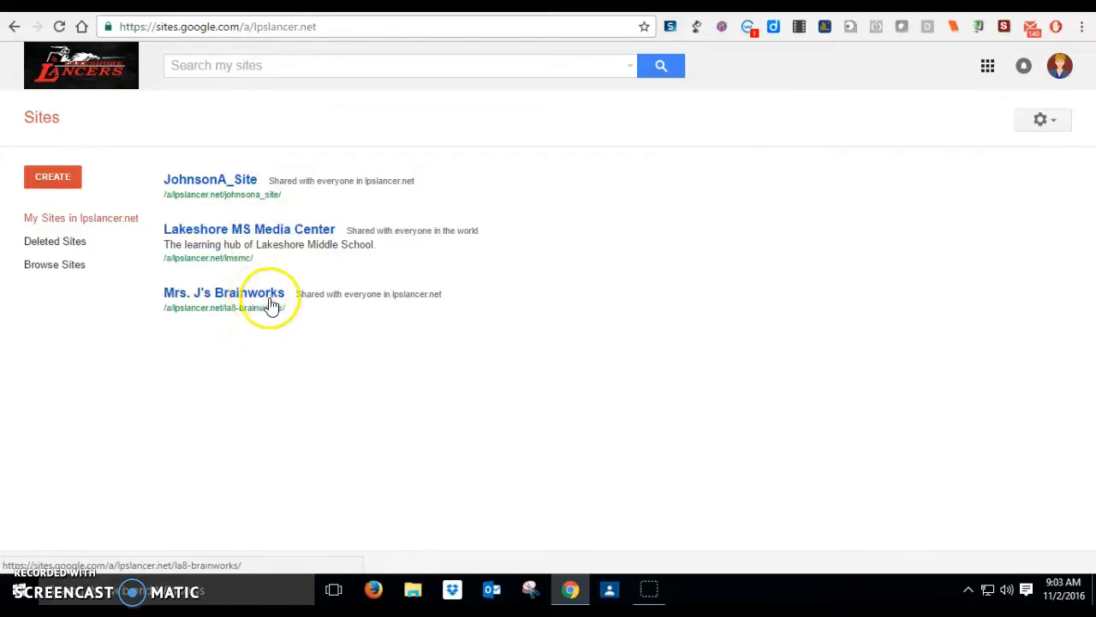
{"action": "left_click", "coordinate": [242, 294]}
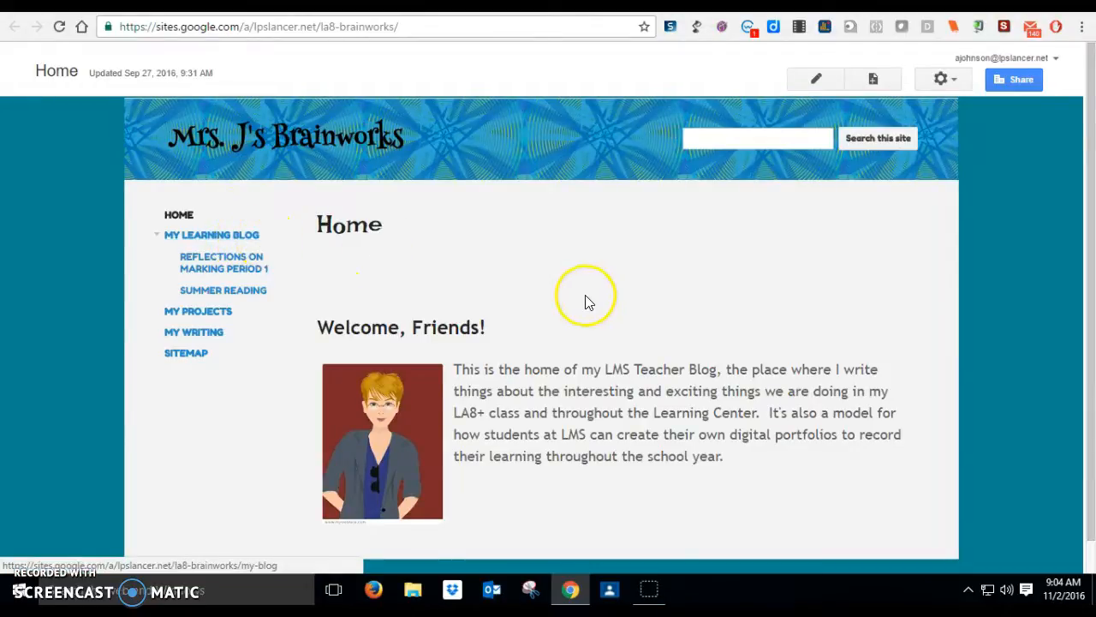
{"action": "left_click", "coordinate": [874, 79]}
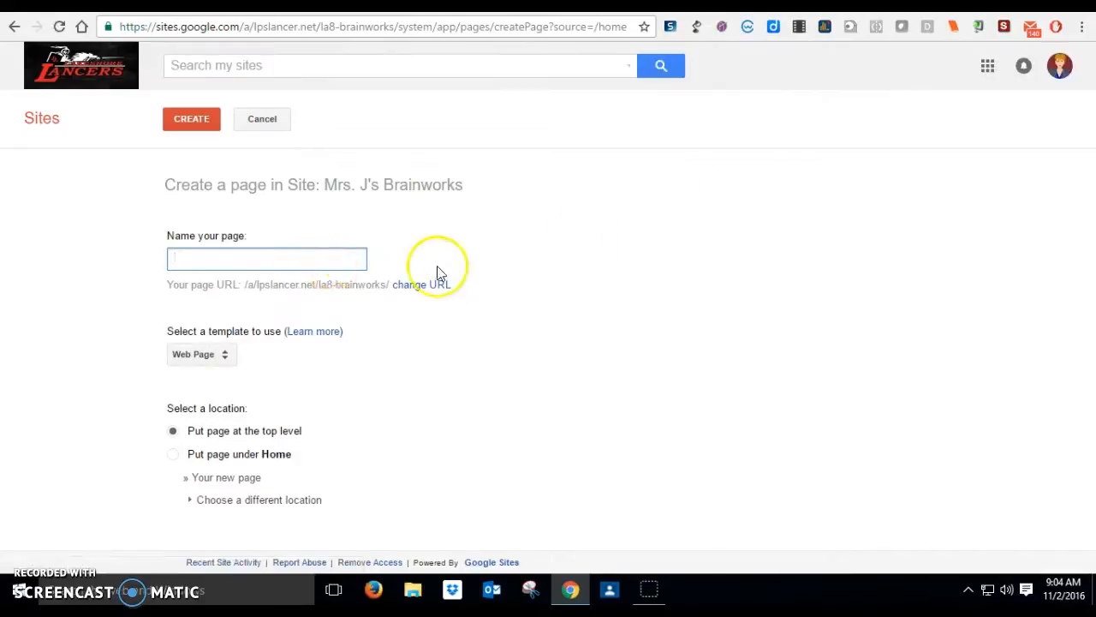
{"action": "left_click", "coordinate": [226, 356]}
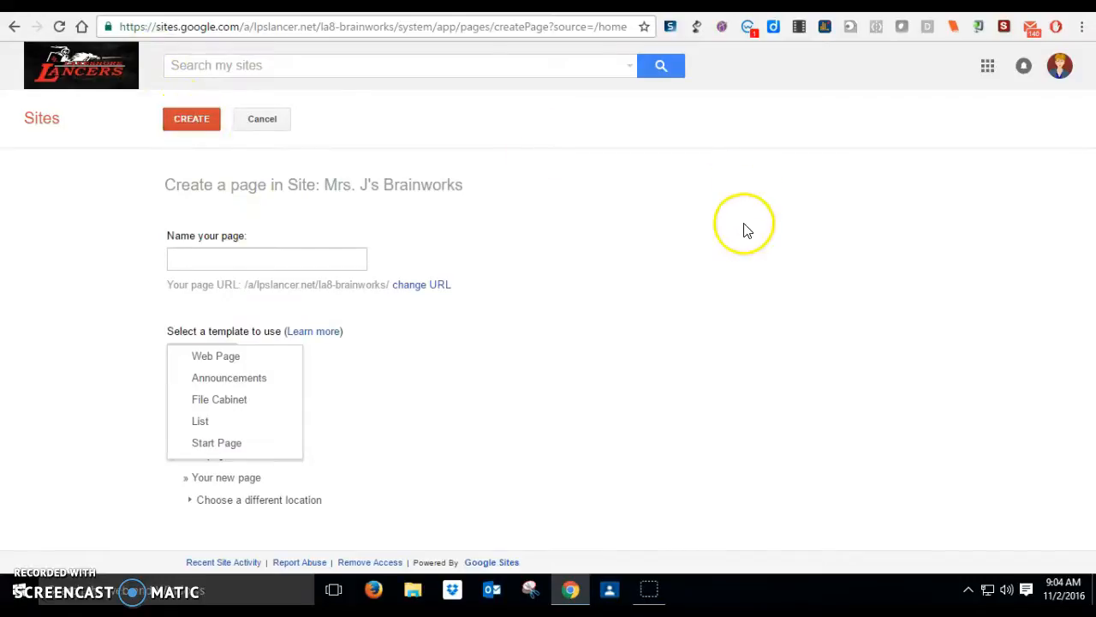
{"action": "left_click", "coordinate": [14, 26]}
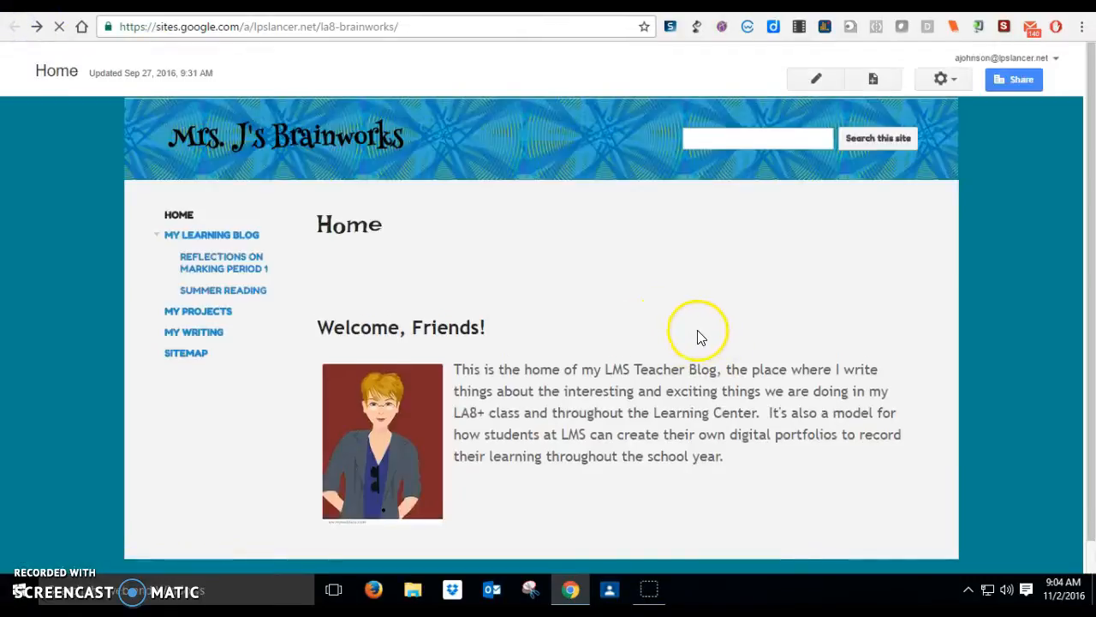
Open the My Learning Blog page, look through its existing posts, and start a new post.
{"action": "left_click", "coordinate": [246, 238]}
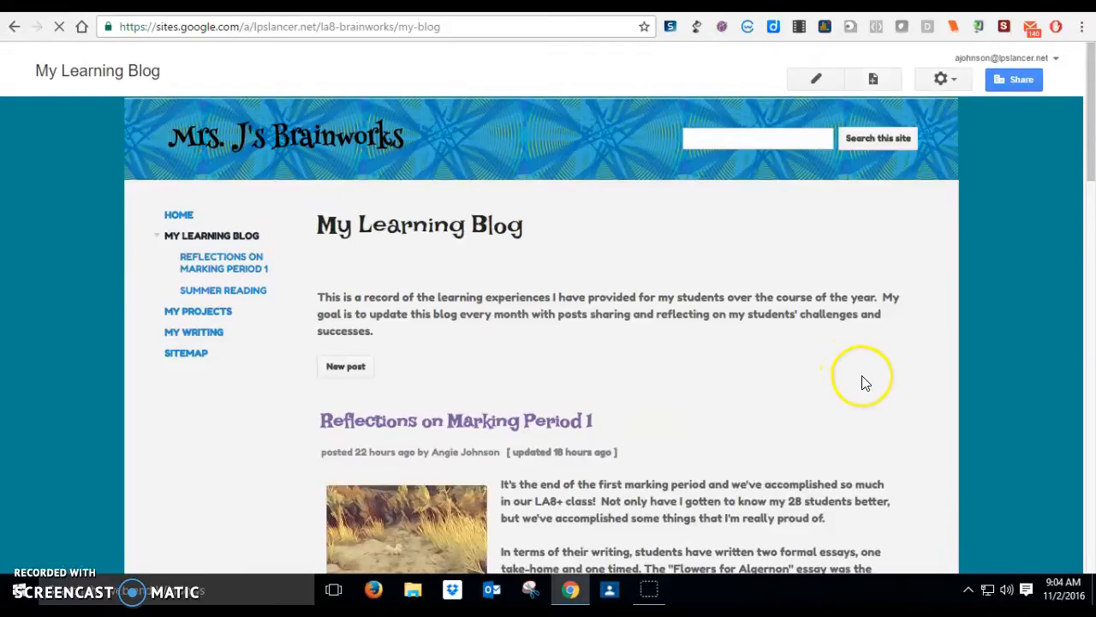
{"action": "scroll", "coordinate": [861, 380], "scroll_direction": "down", "scroll_amount": 10}
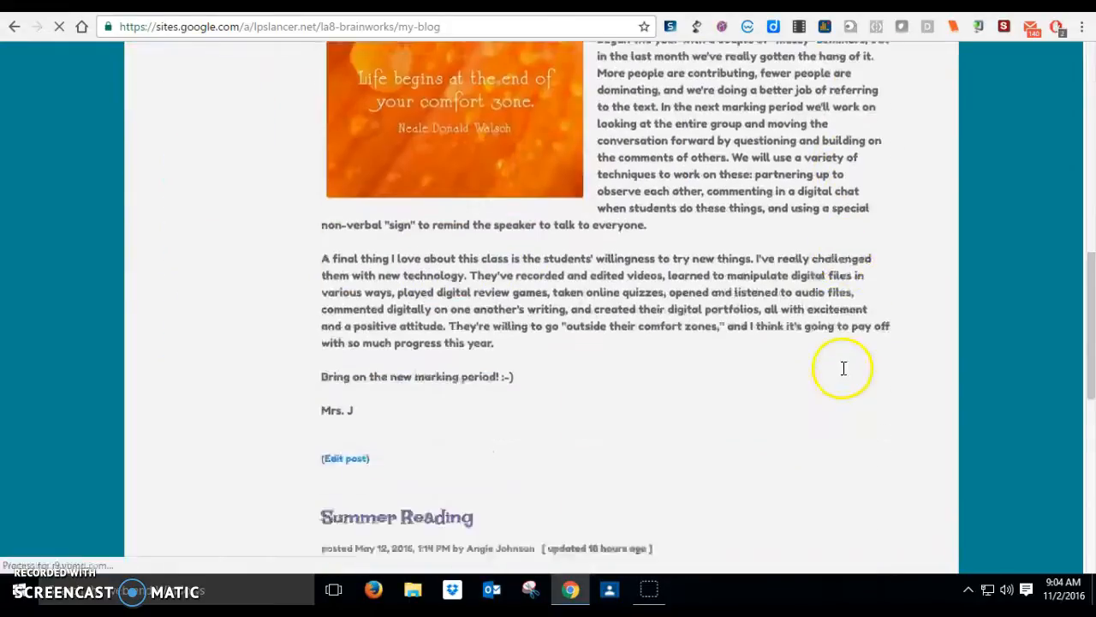
{"action": "scroll", "coordinate": [844, 369], "scroll_direction": "down", "scroll_amount": 3}
{"action": "scroll", "coordinate": [843, 372], "scroll_direction": "down", "scroll_amount": 4}
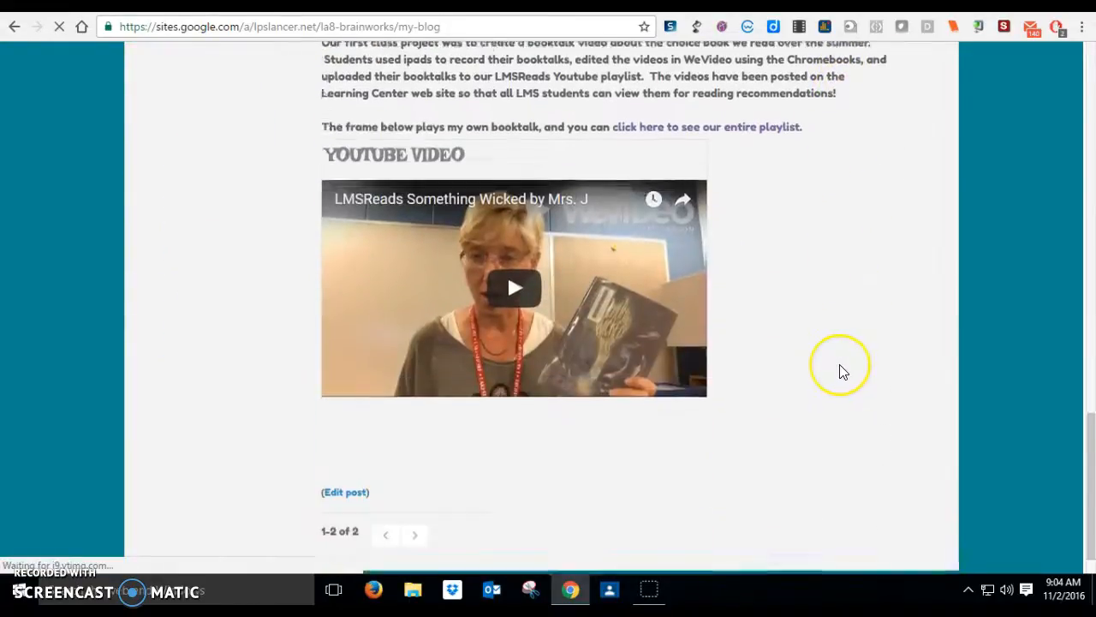
{"action": "scroll", "coordinate": [842, 374], "scroll_direction": "up", "scroll_amount": 6}
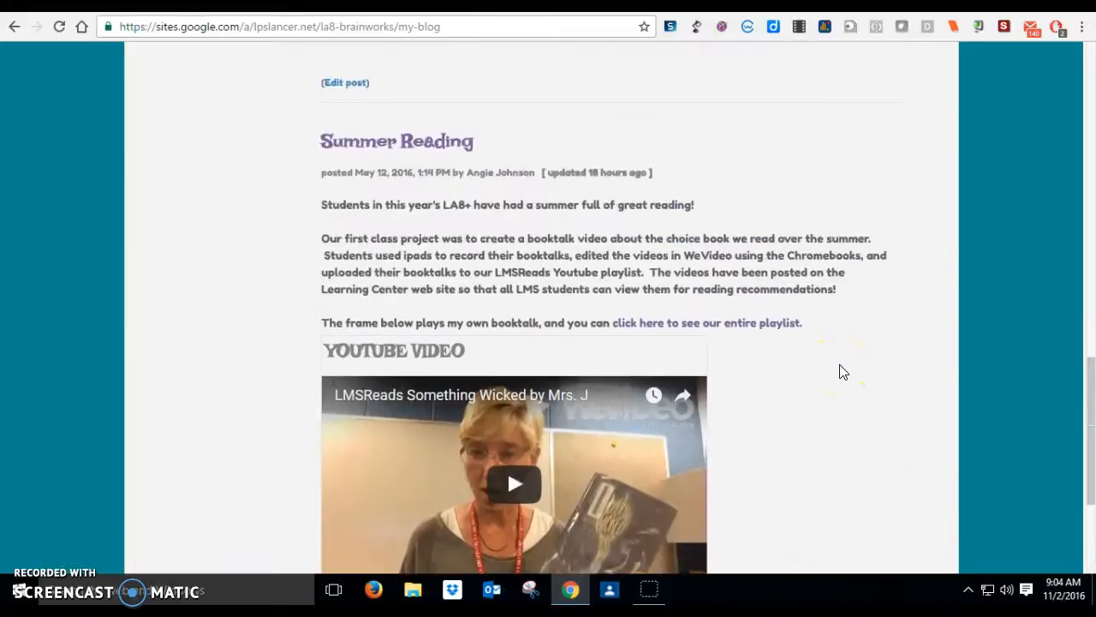
{"action": "scroll", "coordinate": [815, 394], "scroll_direction": "up", "scroll_amount": 10}
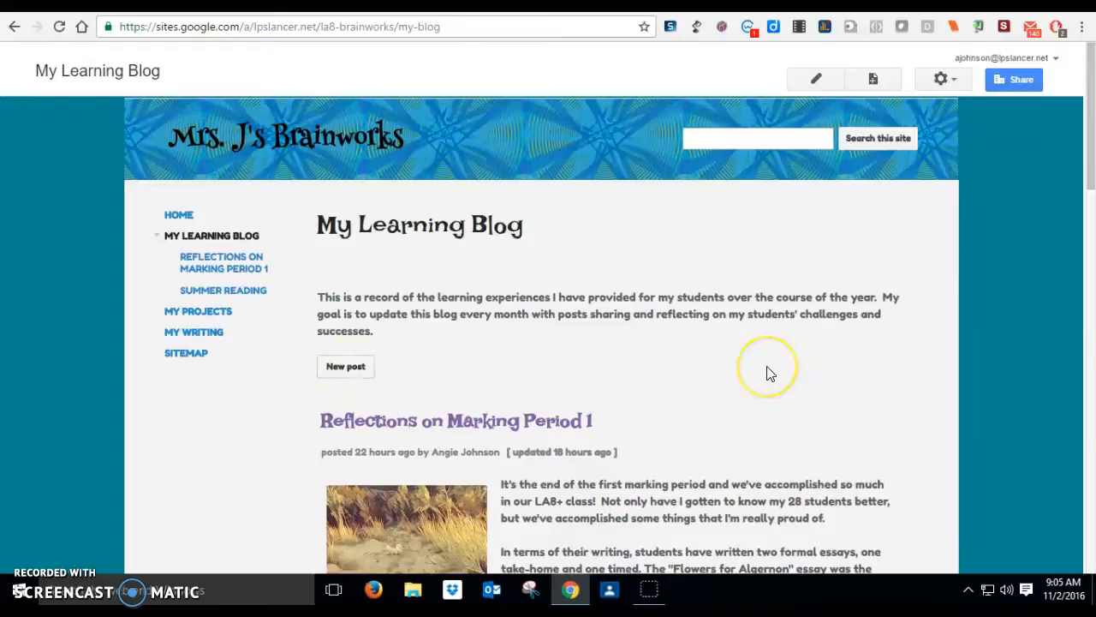
{"action": "left_click", "coordinate": [345, 367]}
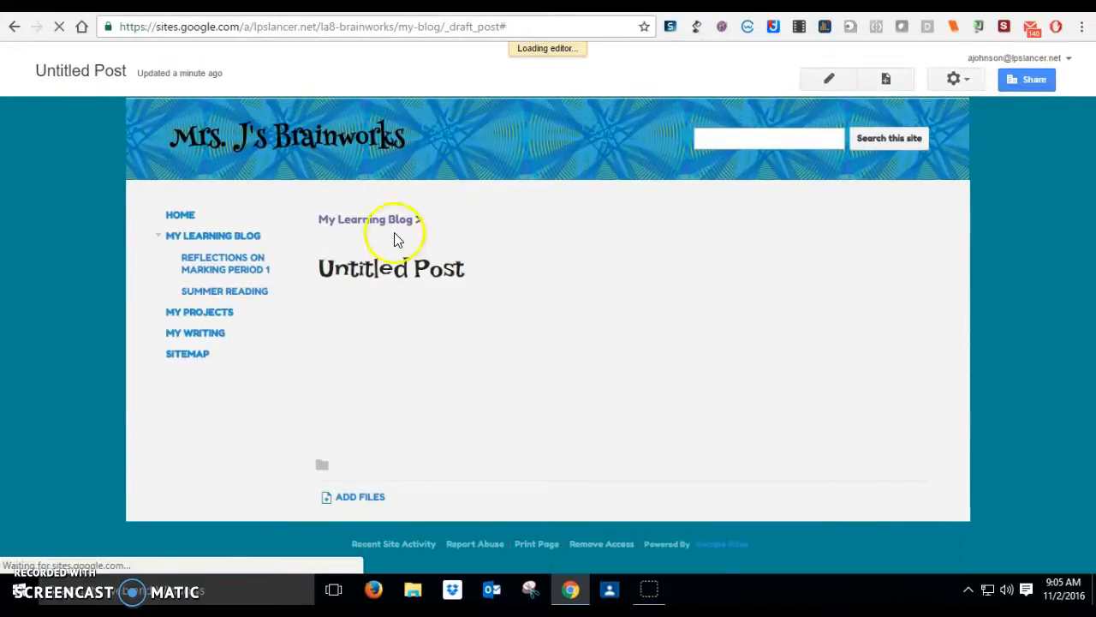
Fill the body of the untitled post with two paragraphs of random placeholder text.
{"action": "left_click", "coordinate": [443, 265]}
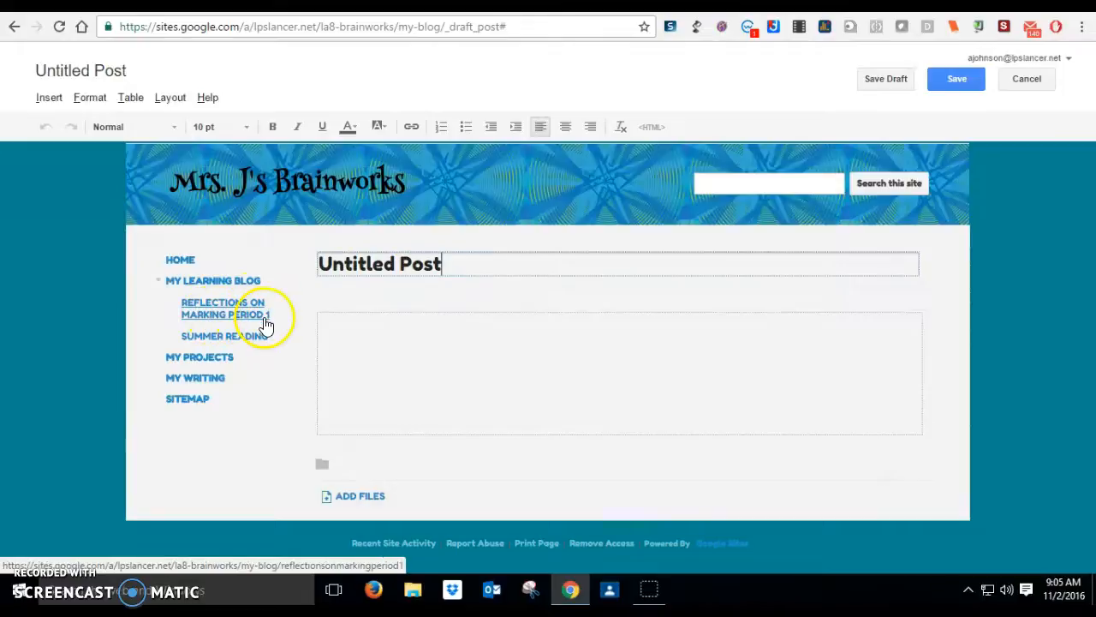
{"action": "left_click", "coordinate": [342, 332]}
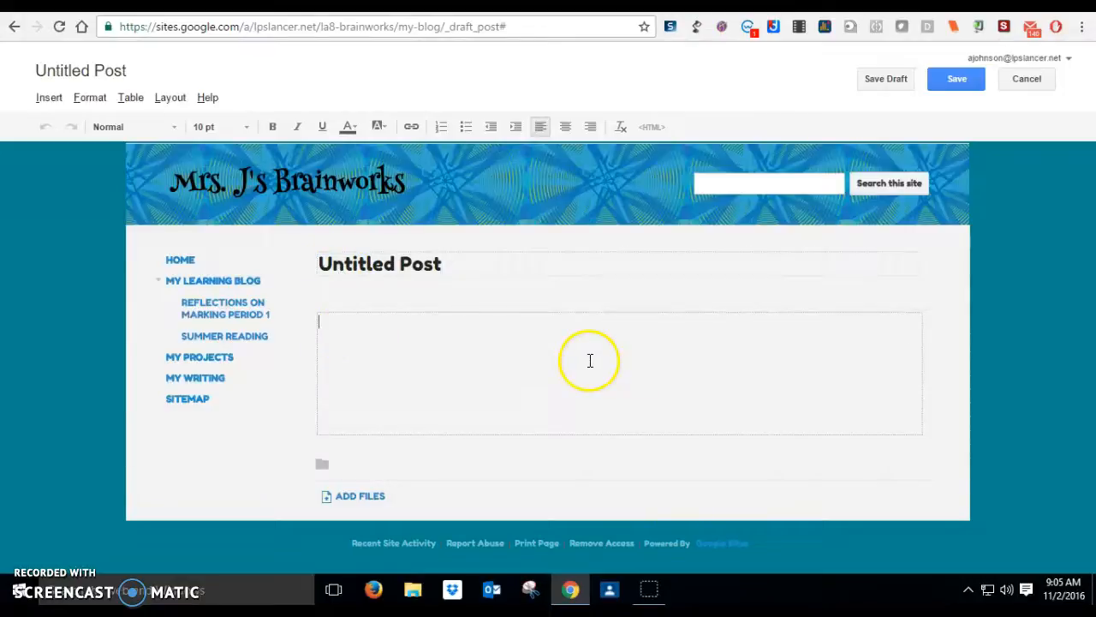
{"action": "type", "text": "ajsdnh rjawet"}
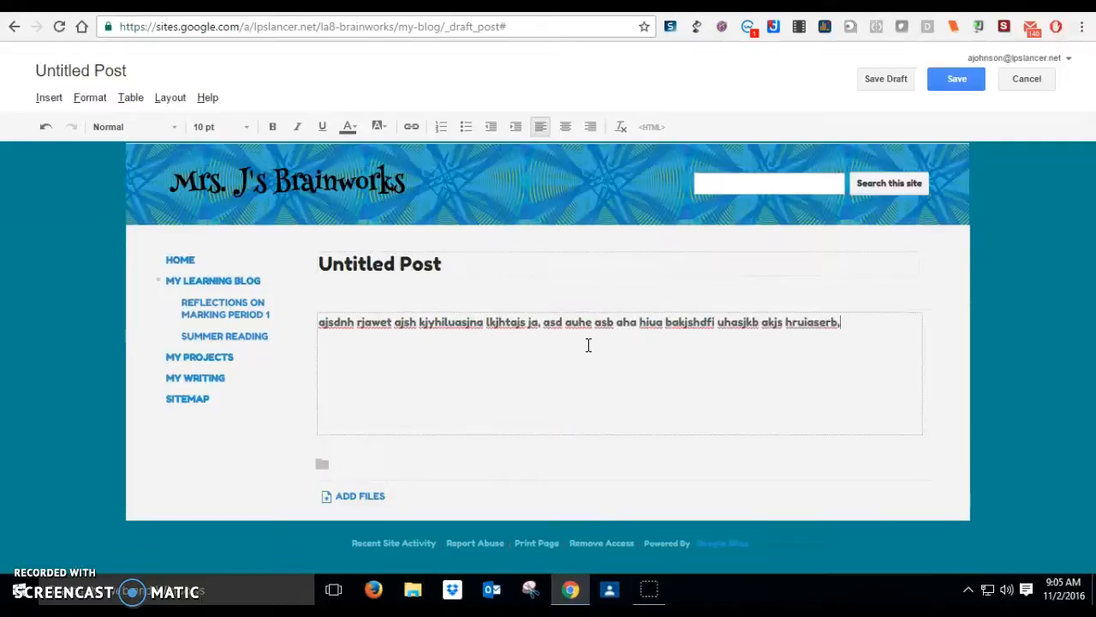
{"action": "type", "text": "hd ajhlkjhds l, askjher ius r. b jahlur ajbe rjasldr alskdubflsutue."}
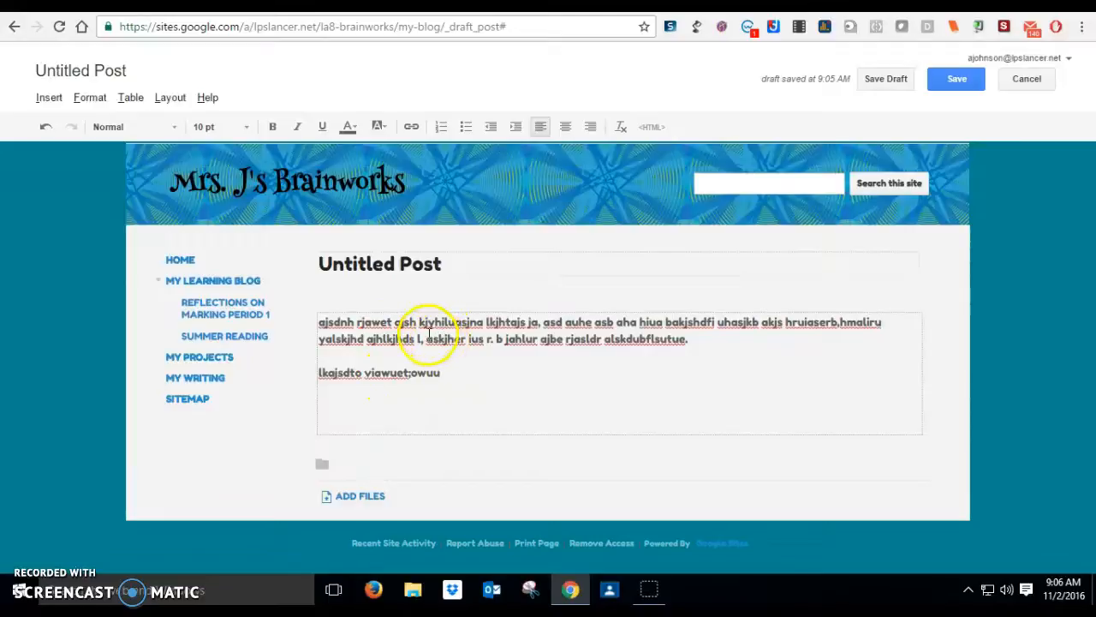
Start an image upload at the beginning of the post's body text and browse to the Animations folder in Pictures.
{"action": "left_click", "coordinate": [318, 322]}
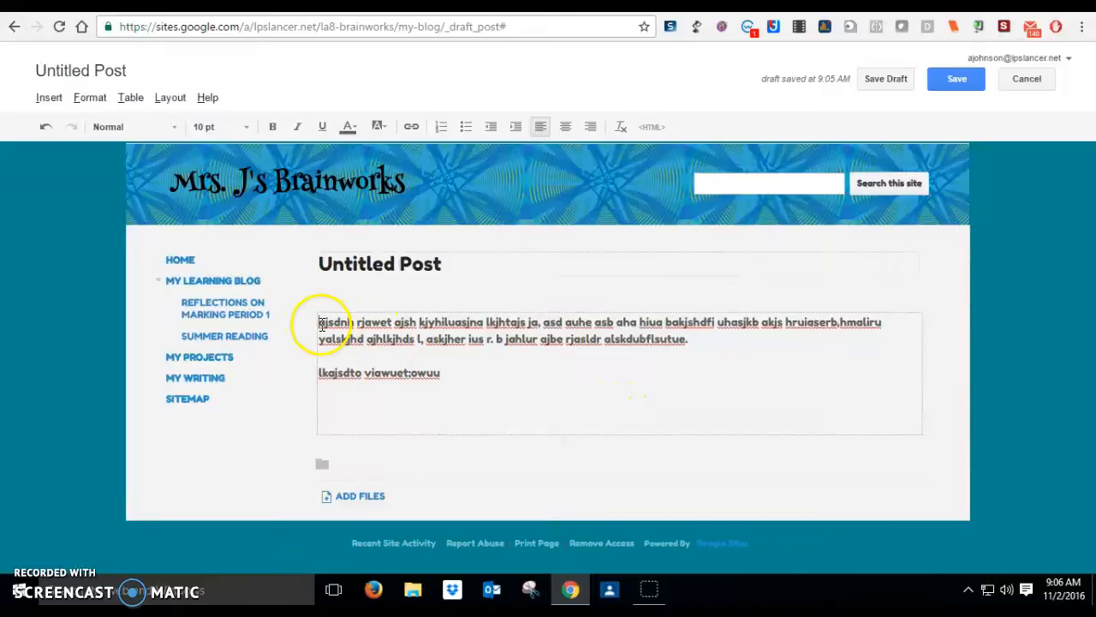
{"action": "left_click", "coordinate": [49, 97]}
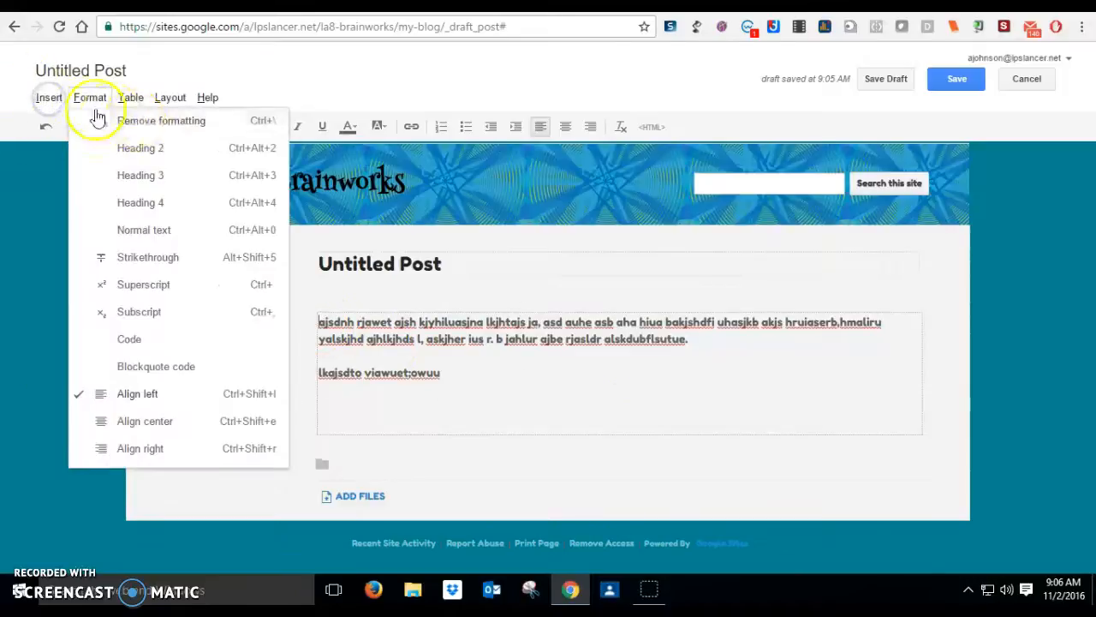
{"action": "left_click", "coordinate": [69, 148]}
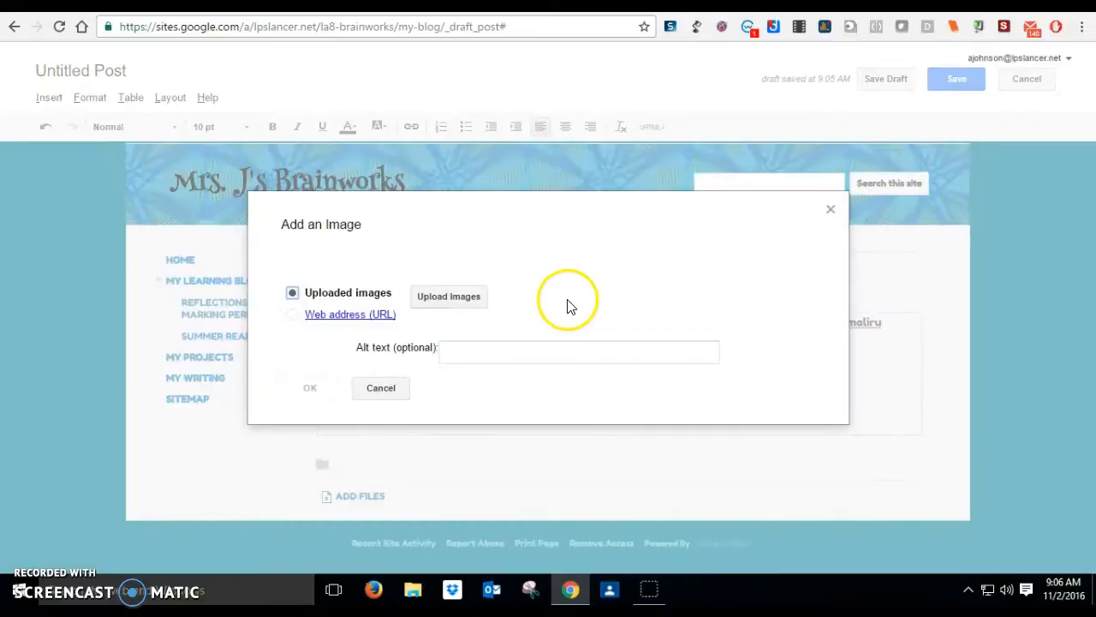
{"action": "left_click", "coordinate": [443, 297]}
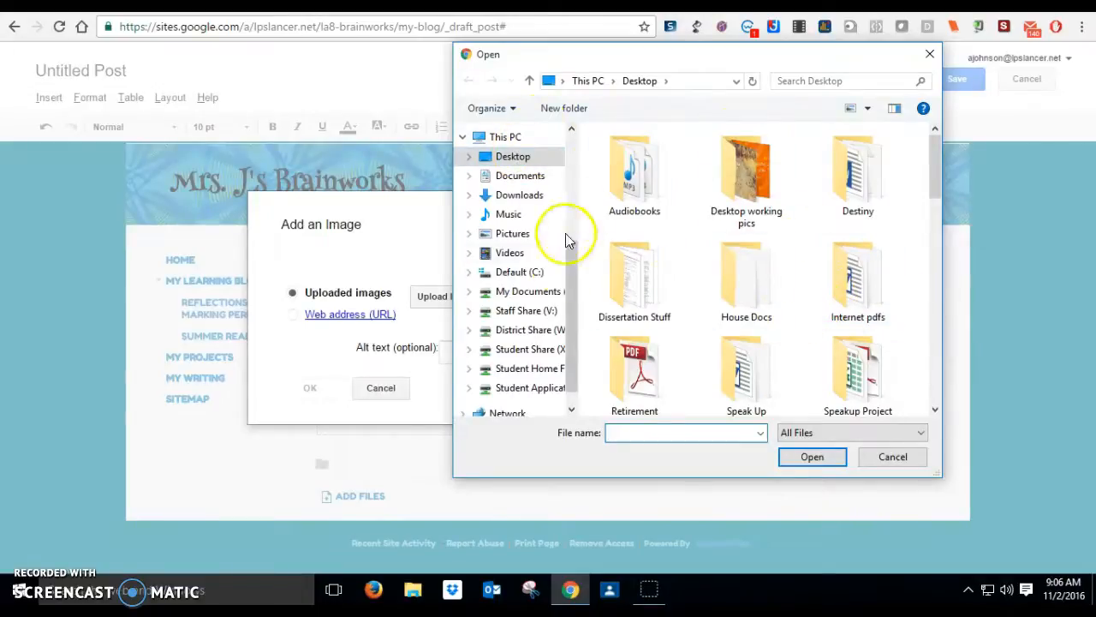
{"action": "left_click", "coordinate": [527, 234]}
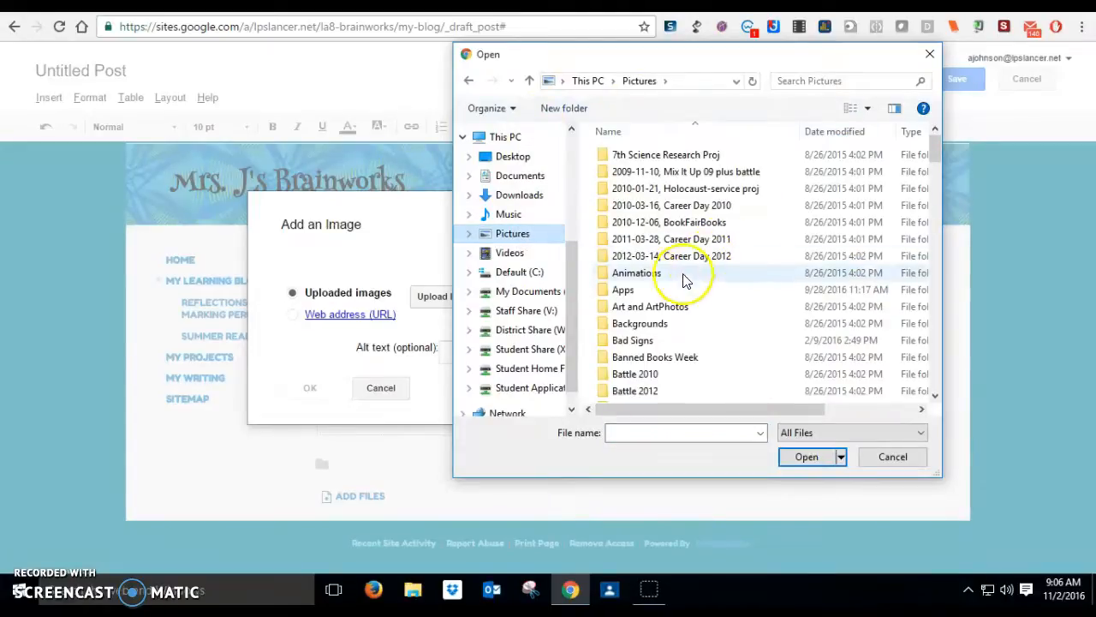
{"action": "left_click", "coordinate": [651, 274]}
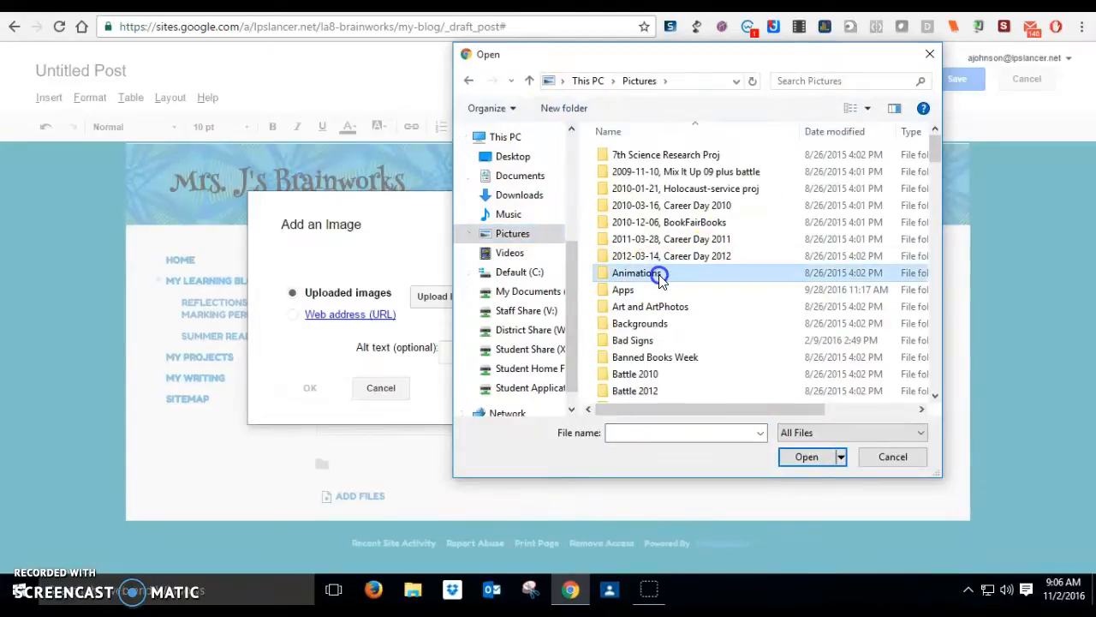
{"action": "double_click", "coordinate": [660, 274]}
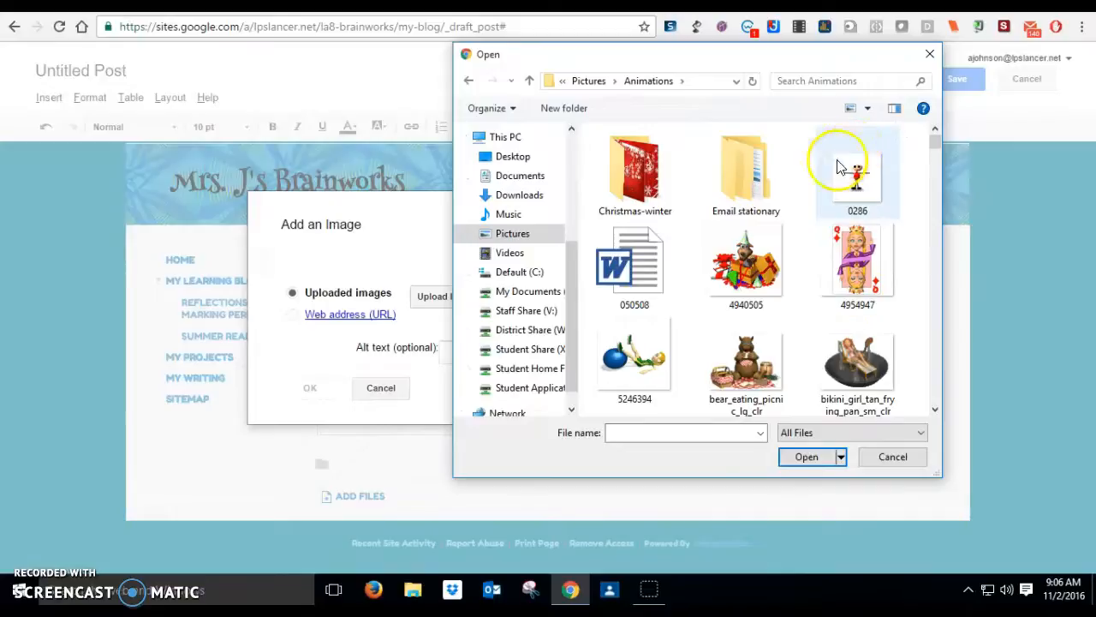
Upload the picture boy_stuck_school_locker_lg_clr and insert it into the post.
{"action": "scroll", "coordinate": [749, 292], "scroll_direction": "down", "scroll_amount": 1}
{"action": "scroll", "coordinate": [853, 304], "scroll_direction": "down", "scroll_amount": 3}
{"action": "scroll", "coordinate": [852, 304], "scroll_direction": "down", "scroll_amount": 2}
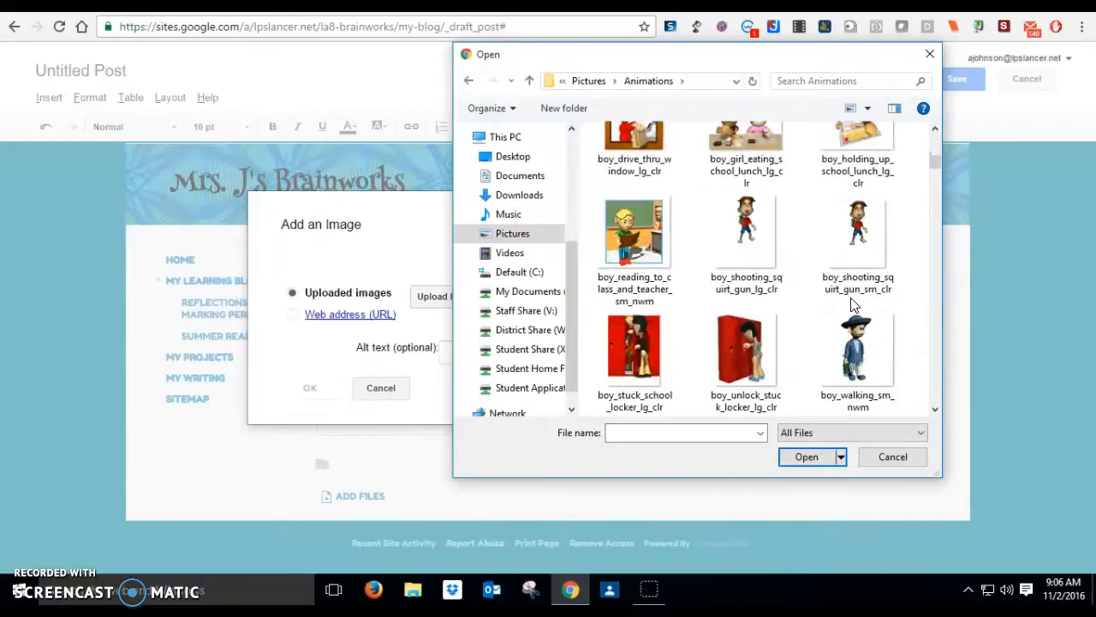
{"action": "left_click", "coordinate": [635, 232]}
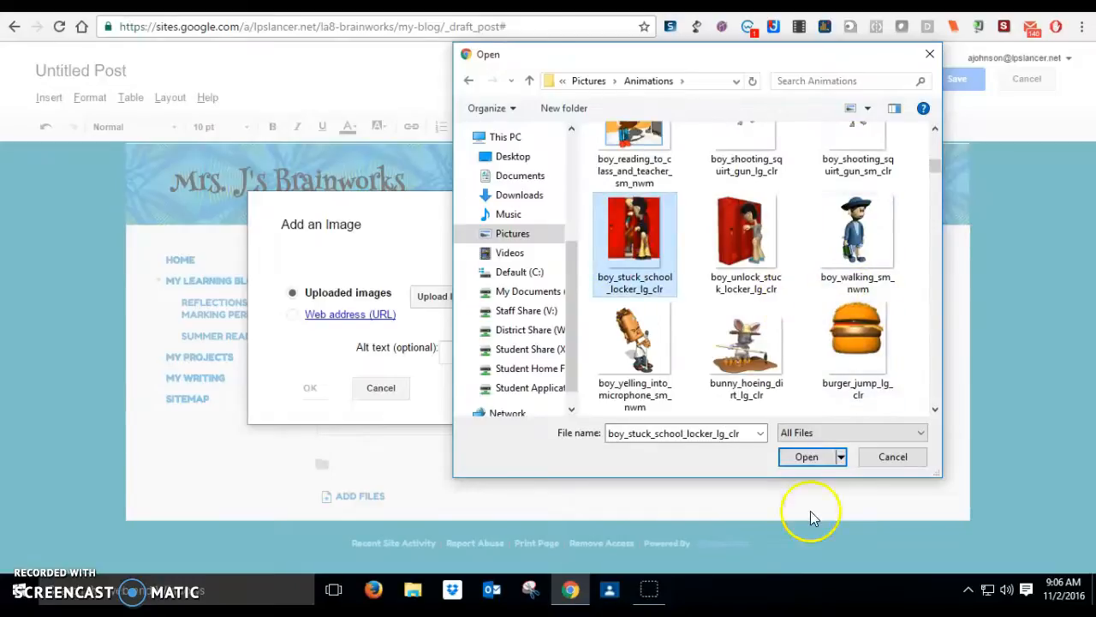
{"action": "left_click", "coordinate": [807, 457]}
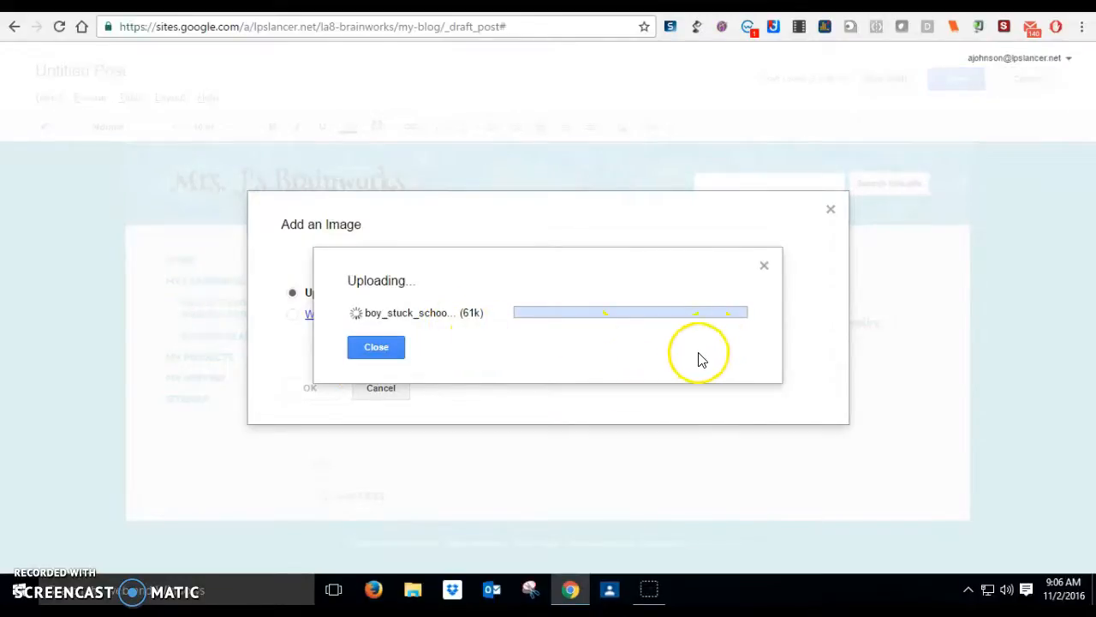
{"action": "left_click", "coordinate": [375, 347]}
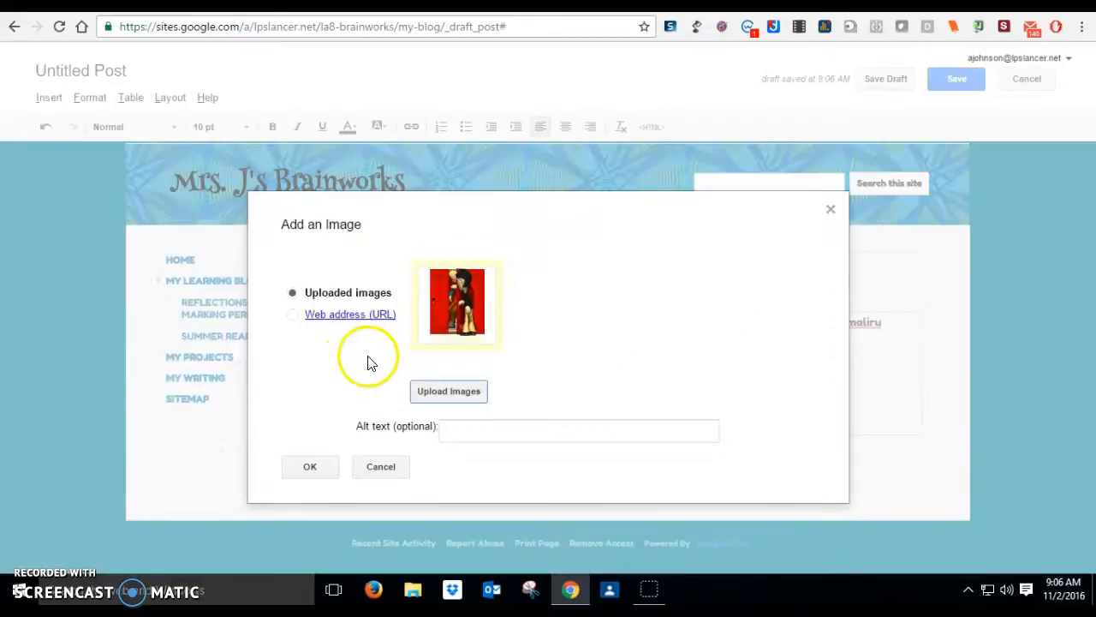
{"action": "left_click", "coordinate": [473, 304]}
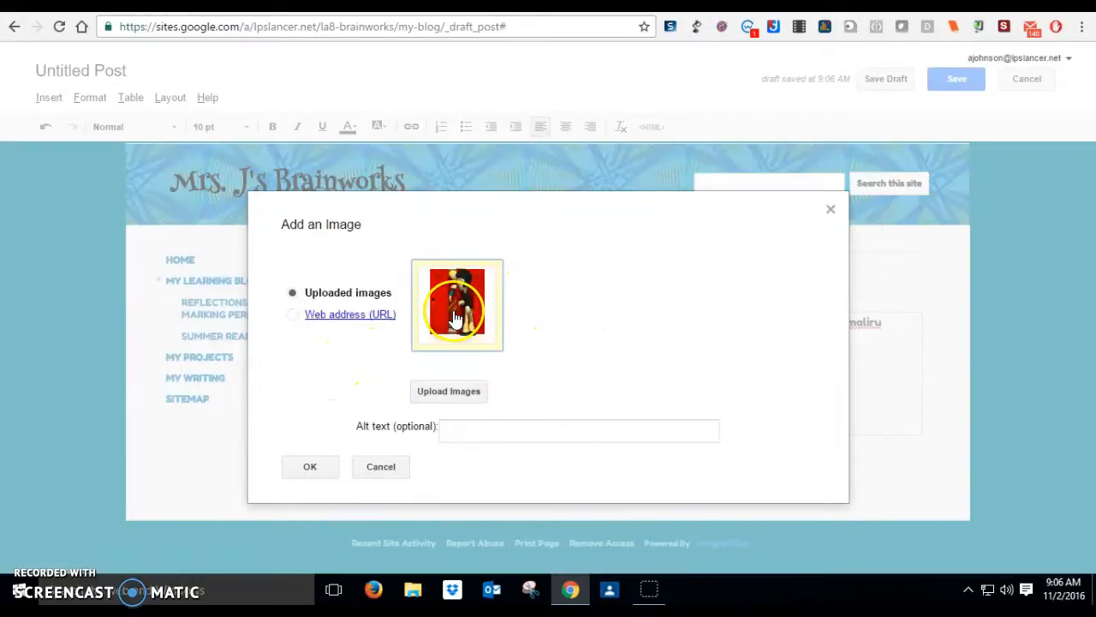
{"action": "left_click", "coordinate": [295, 470]}
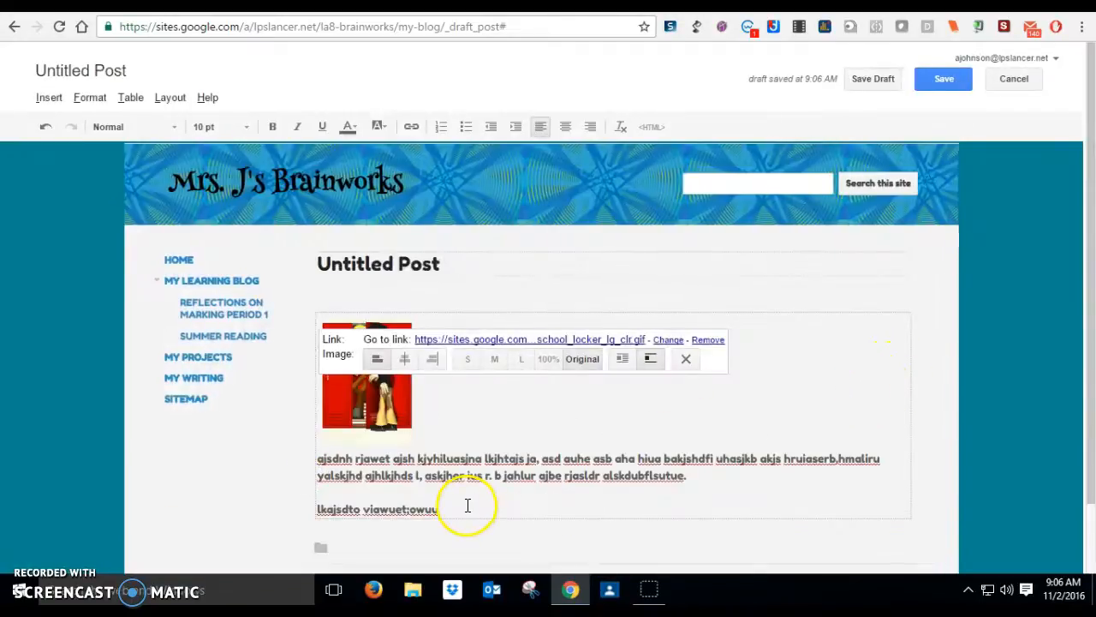
Try the small, medium and large sizes on the inserted locker image.
{"action": "left_click", "coordinate": [467, 358]}
{"action": "left_click", "coordinate": [493, 522]}
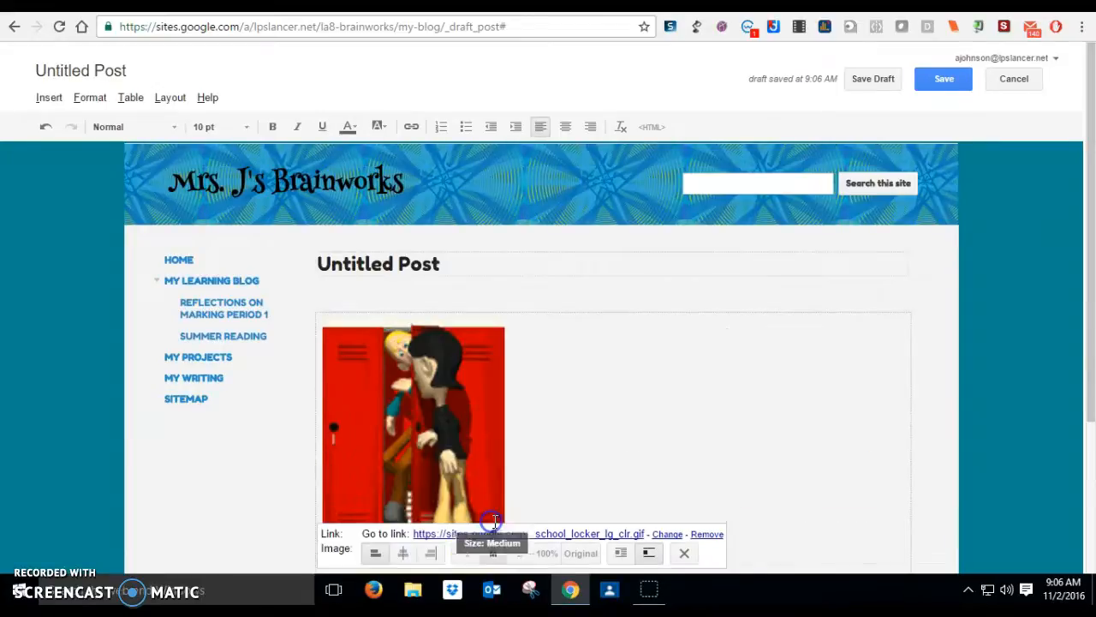
{"action": "left_click", "coordinate": [520, 556]}
{"action": "scroll", "coordinate": [797, 479], "scroll_direction": "down", "scroll_amount": 1}
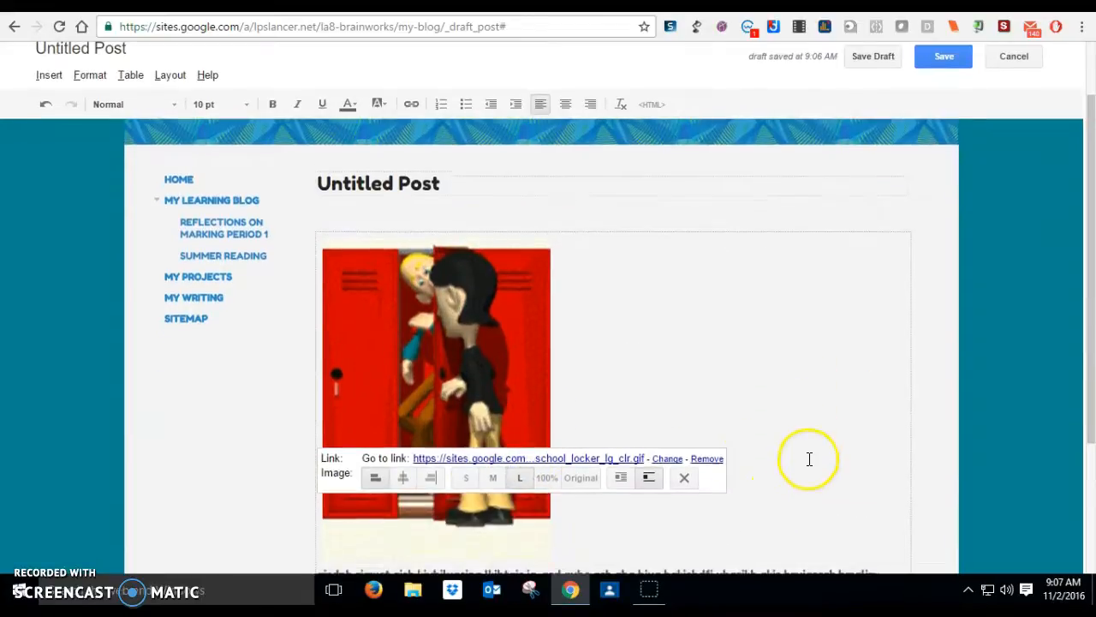
Try left and right alignment on the locker image, then centre it and set its size to small.
{"action": "left_click", "coordinate": [374, 480]}
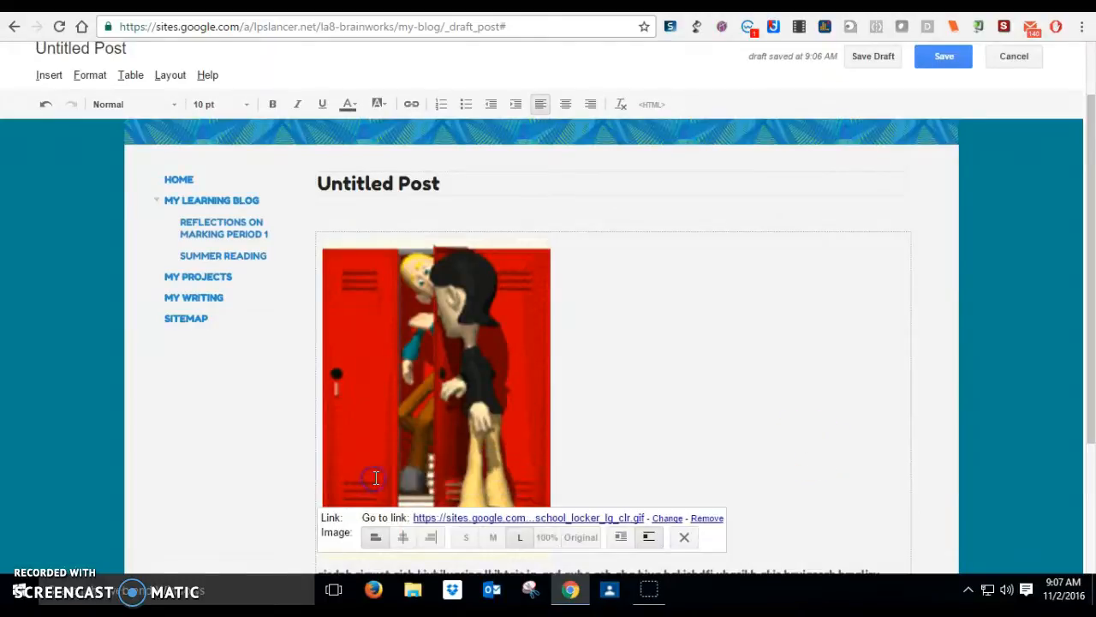
{"action": "left_click", "coordinate": [434, 537]}
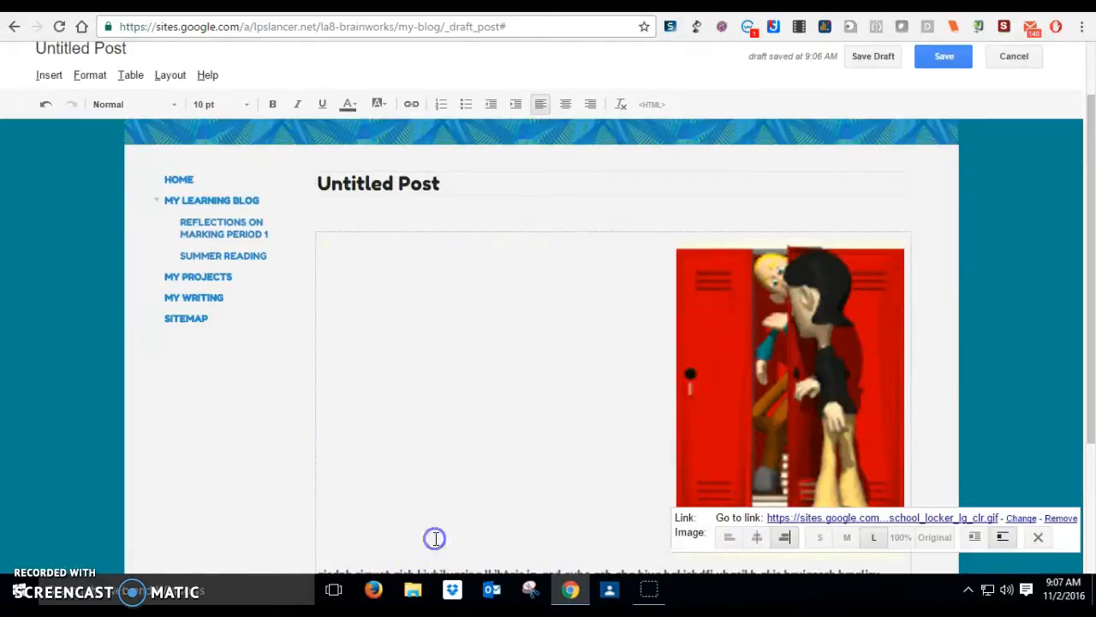
{"action": "left_click", "coordinate": [761, 536]}
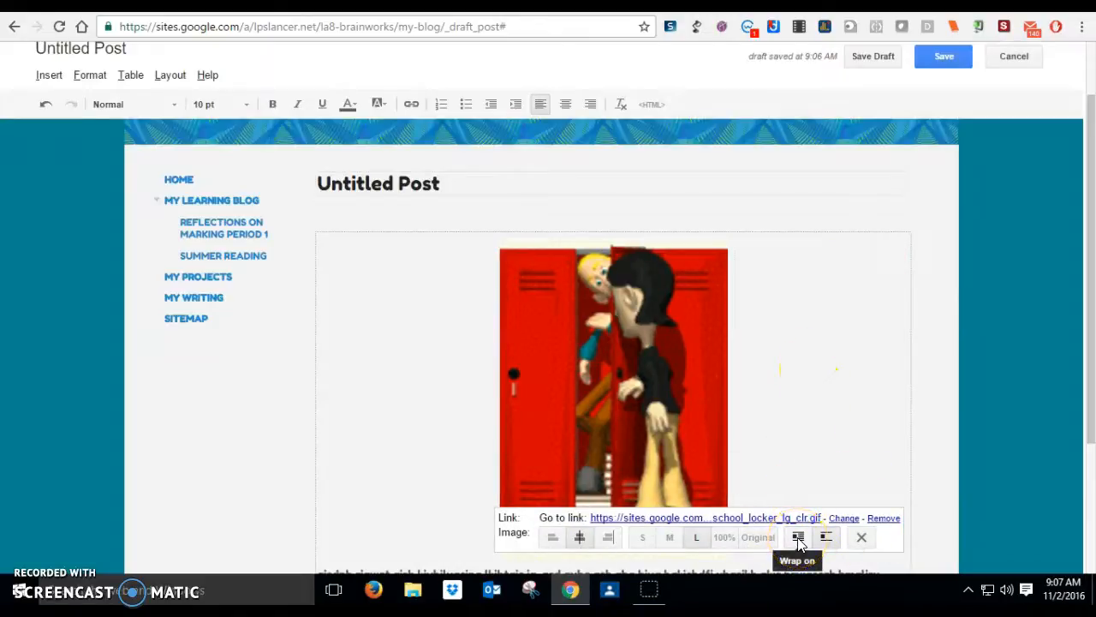
{"action": "left_click", "coordinate": [642, 537]}
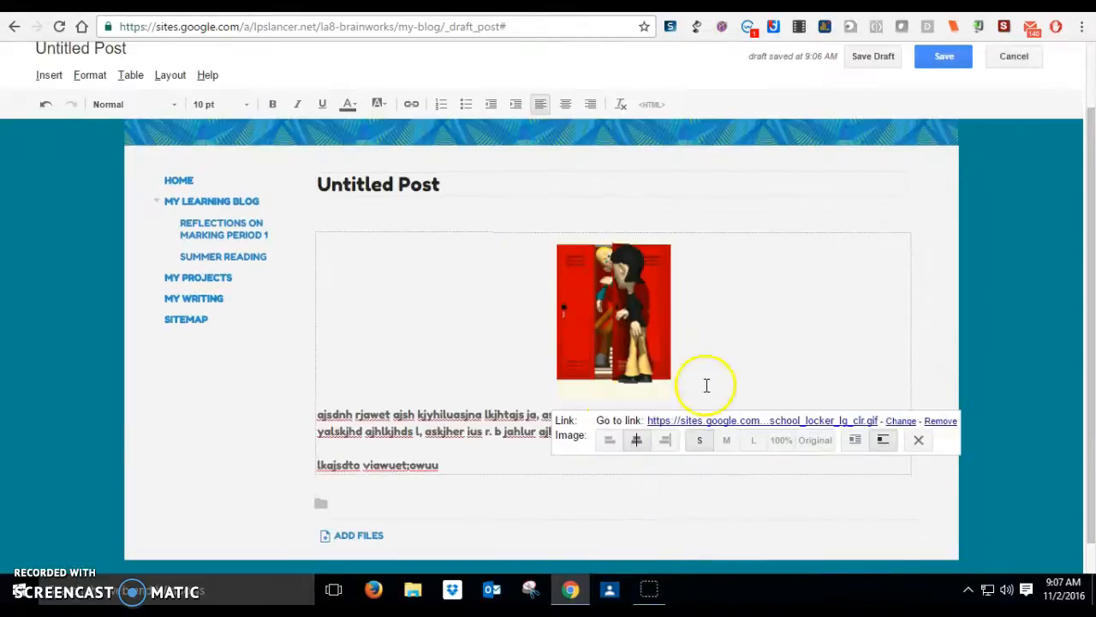
Turn on text wrapping for the locker image, align it to the left and remove its link.
{"action": "left_click", "coordinate": [855, 440]}
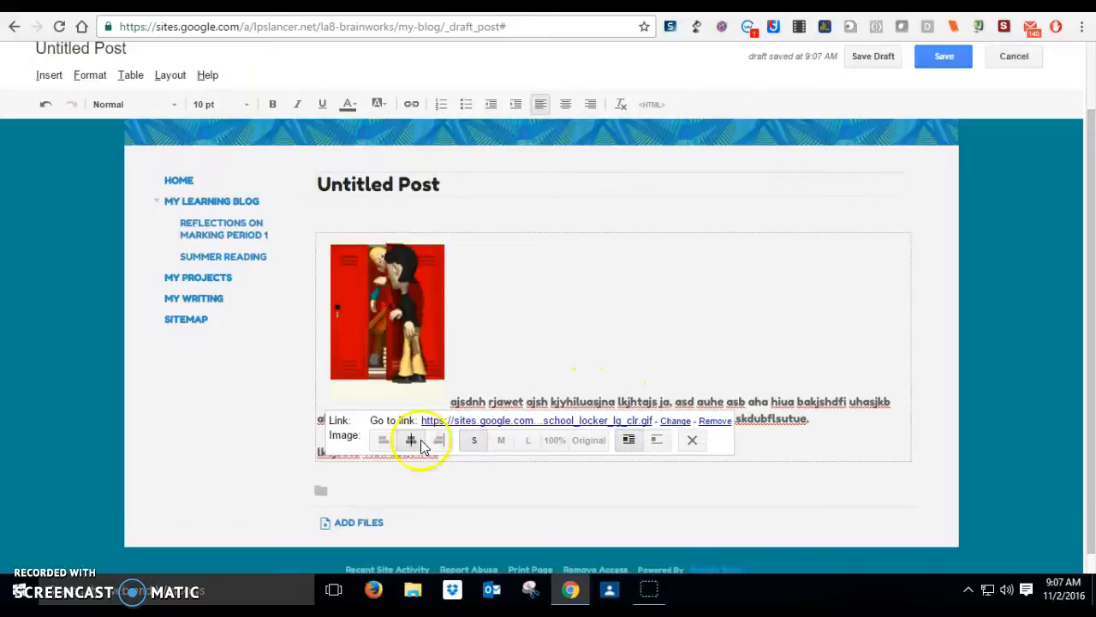
{"action": "left_click", "coordinate": [383, 438]}
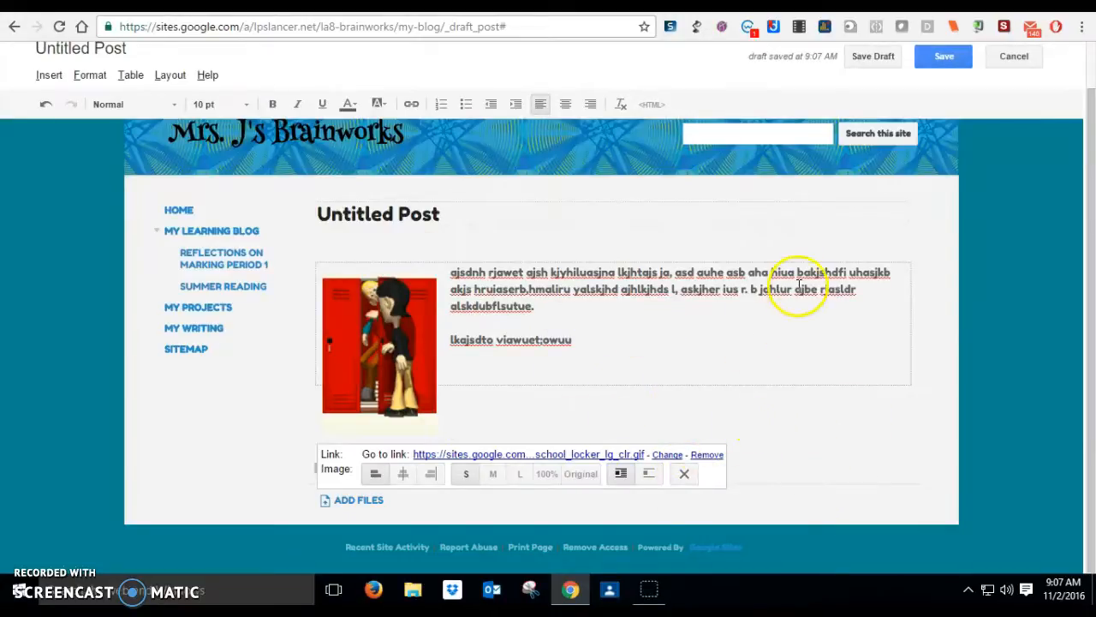
{"action": "left_click", "coordinate": [707, 454]}
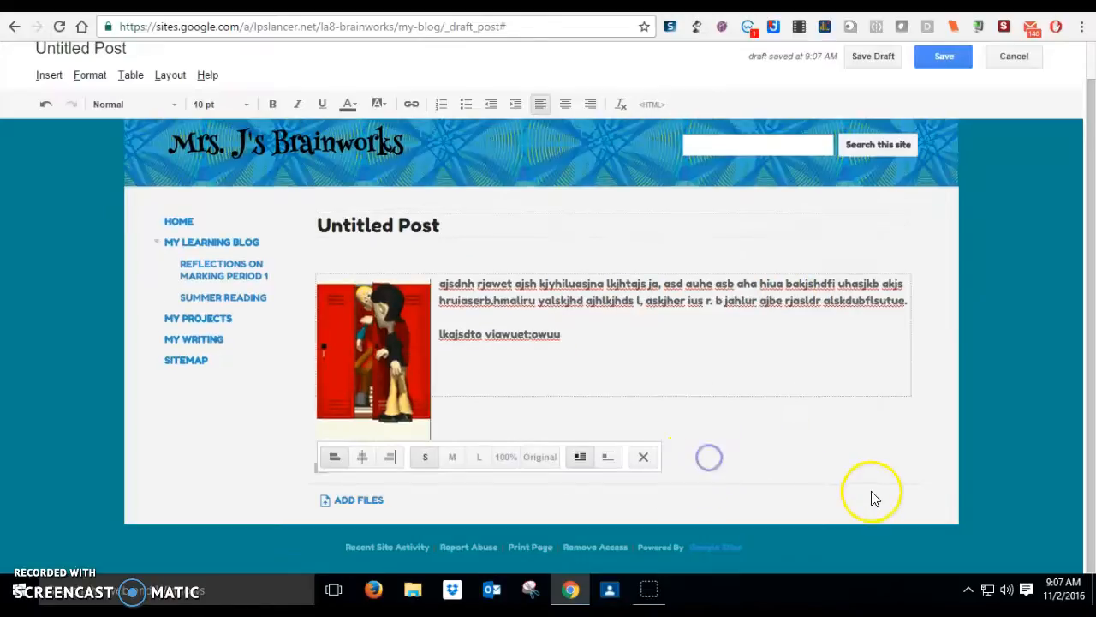
Remove the locker image from the post, and cancel editing the post, discarding the unsaved changes.
{"action": "left_click", "coordinate": [647, 458]}
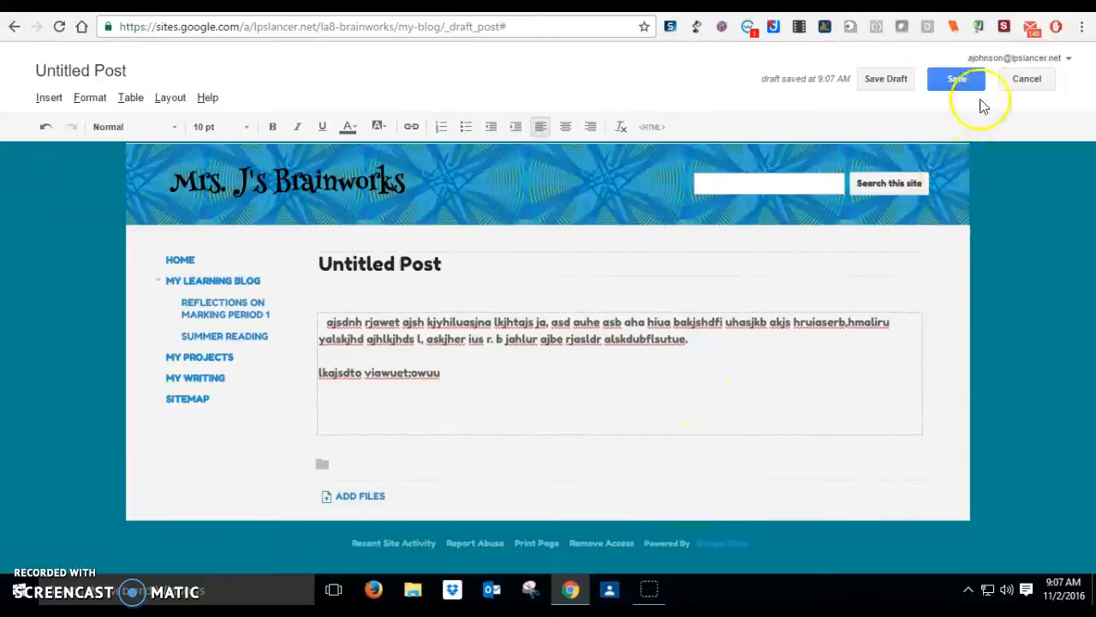
{"action": "left_click", "coordinate": [1030, 80]}
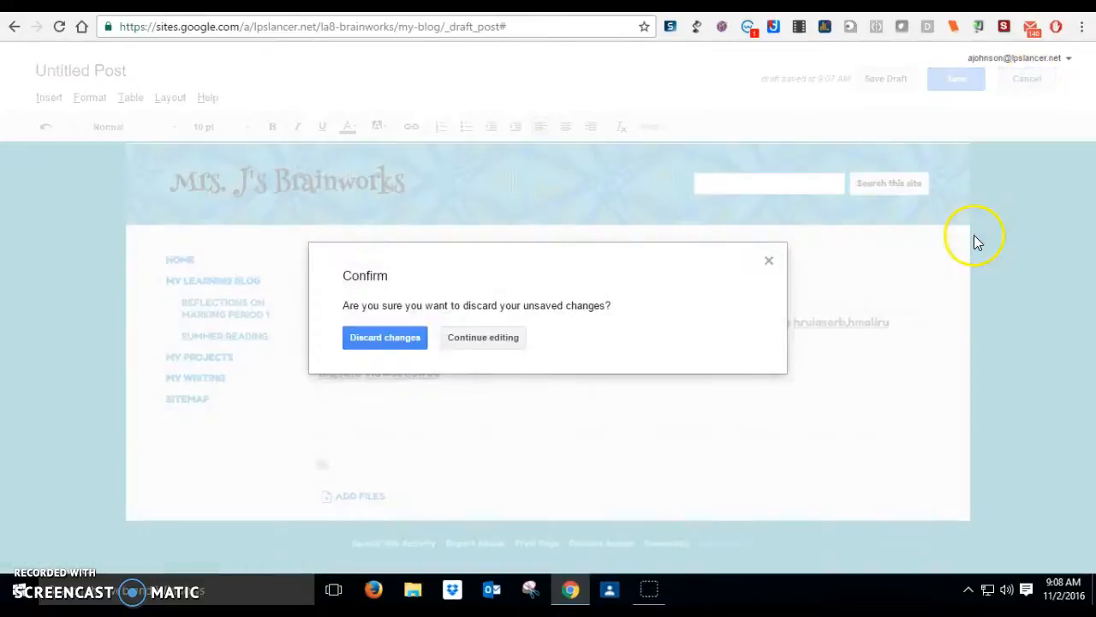
{"action": "left_click", "coordinate": [392, 339]}
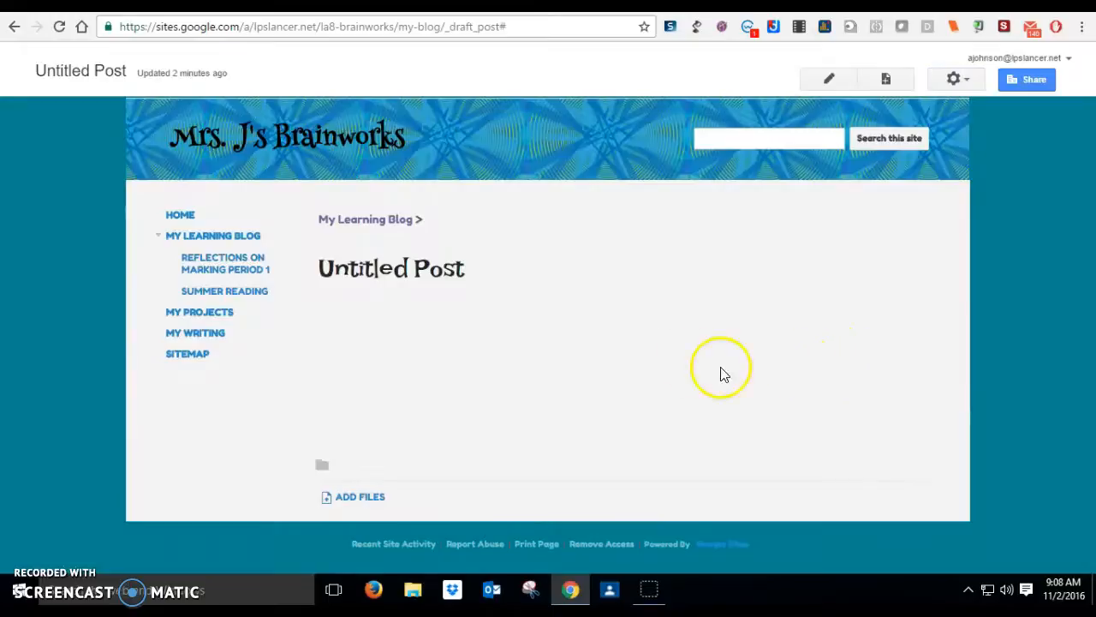
Open the My Writing page and view the template options for a new page, including File Cabinet, leaving without creating one.
{"action": "left_click", "coordinate": [192, 340]}
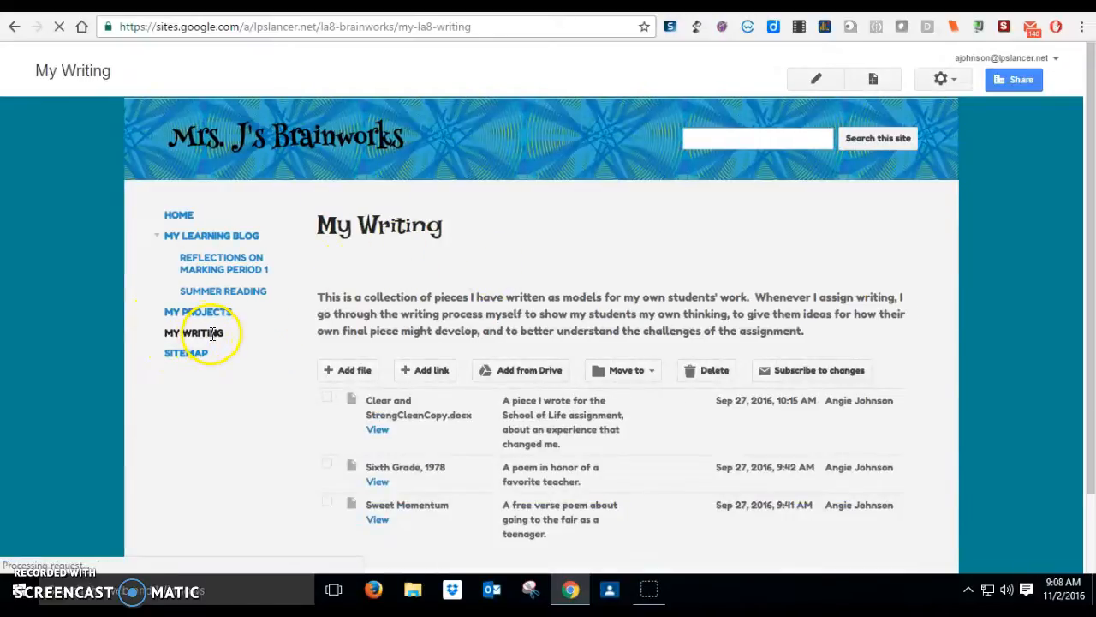
{"action": "left_click", "coordinate": [874, 80]}
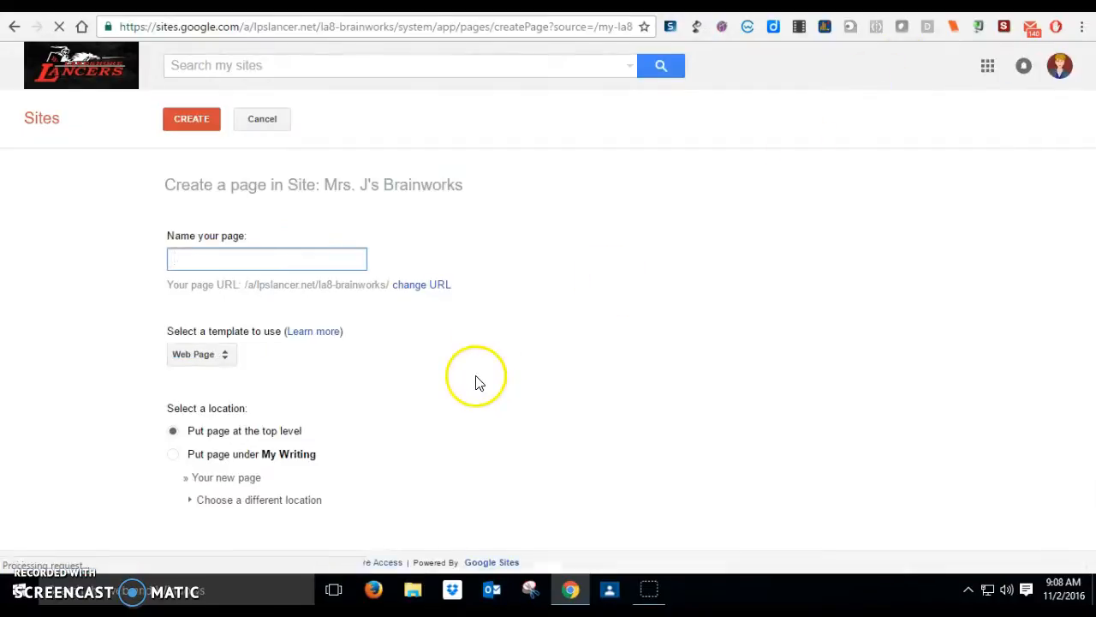
{"action": "left_click", "coordinate": [225, 353]}
{"action": "left_click", "coordinate": [227, 406]}
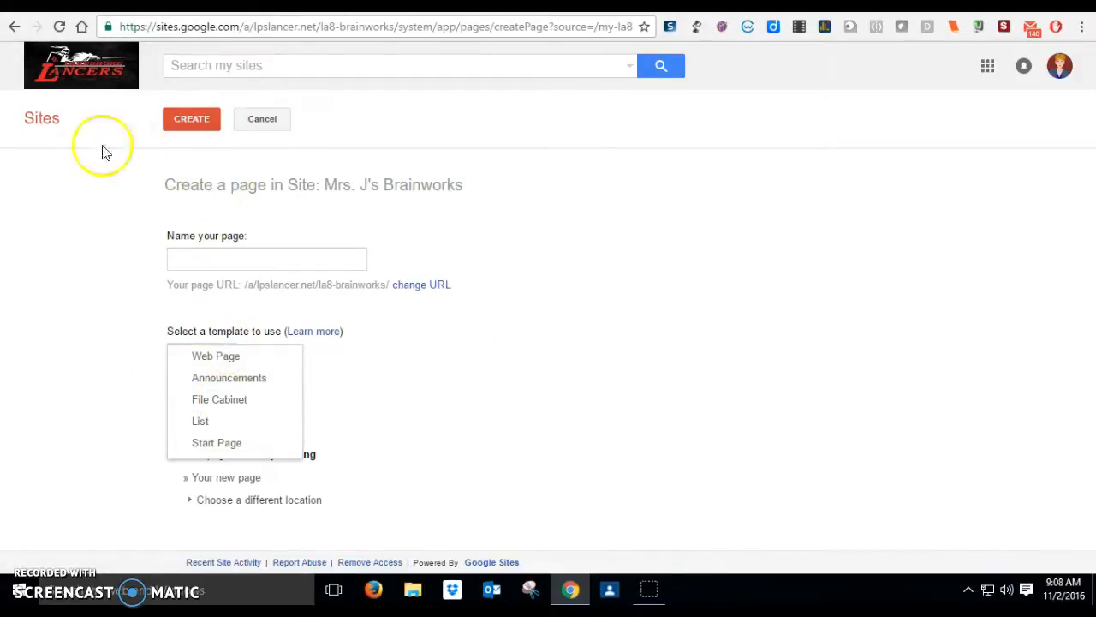
{"action": "left_click", "coordinate": [202, 118]}
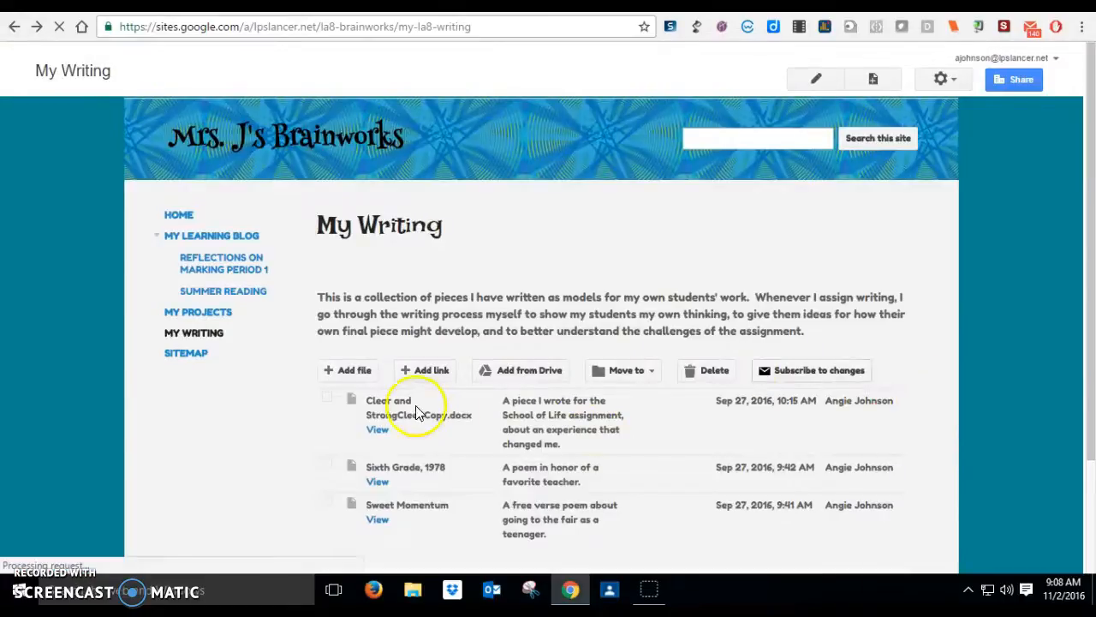
Search Google Drive for "flowers for algernon essay" from My Writing, select the first FFA Literary Essay document and close the picker without adding it.
{"action": "scroll", "coordinate": [389, 386], "scroll_direction": "down", "scroll_amount": 1}
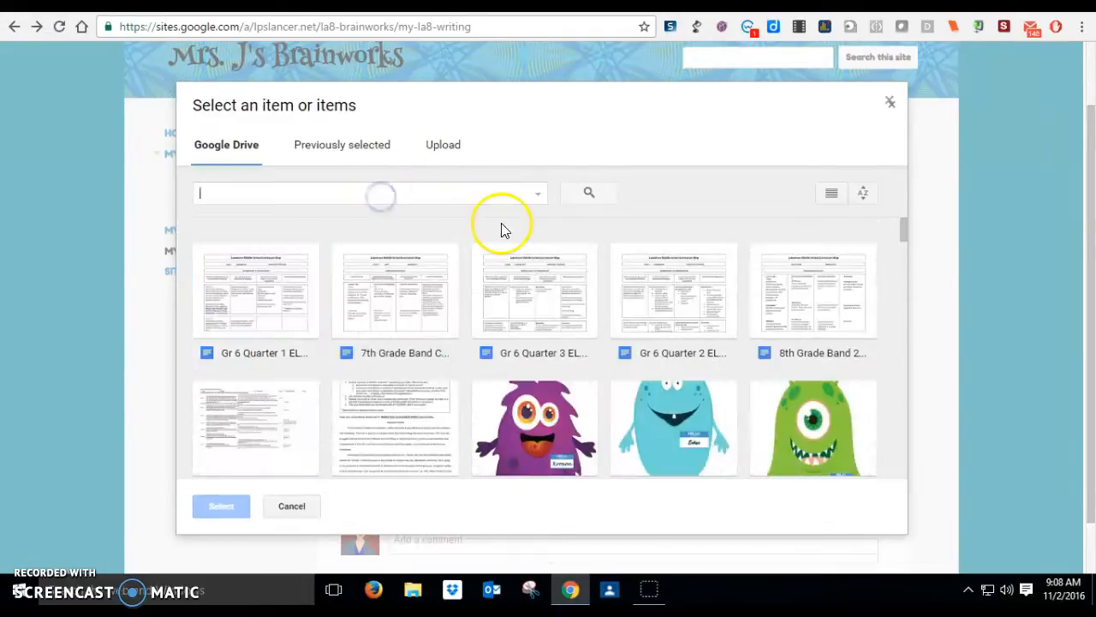
{"action": "left_click", "coordinate": [278, 194]}
{"action": "type", "text": "flowers for alger"}
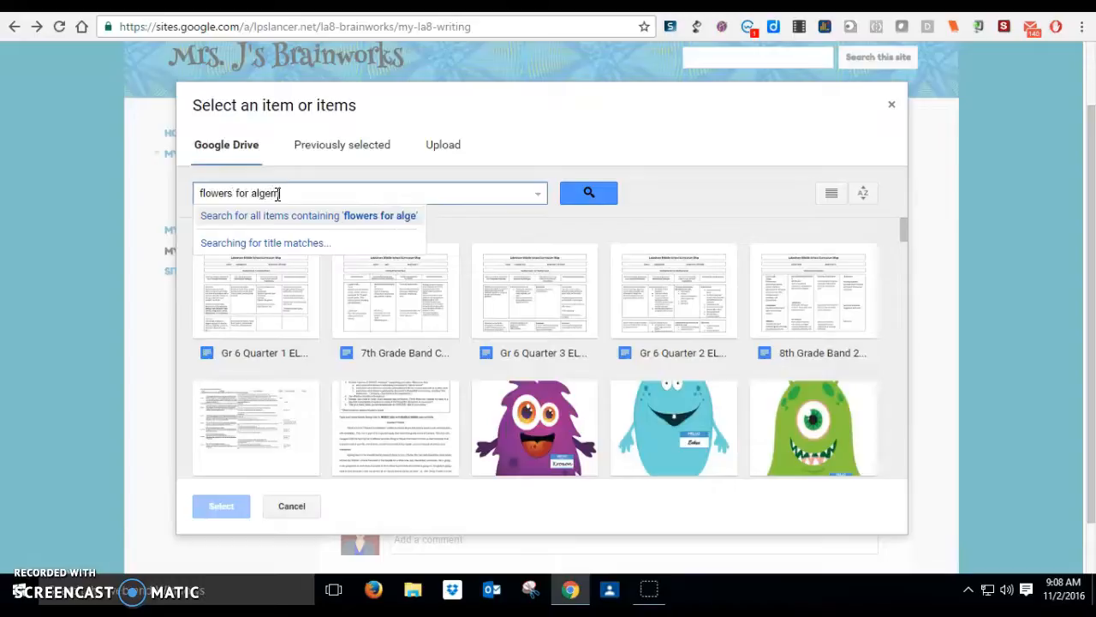
{"action": "type", "text": "non essay"}
{"action": "key", "text": "Return"}
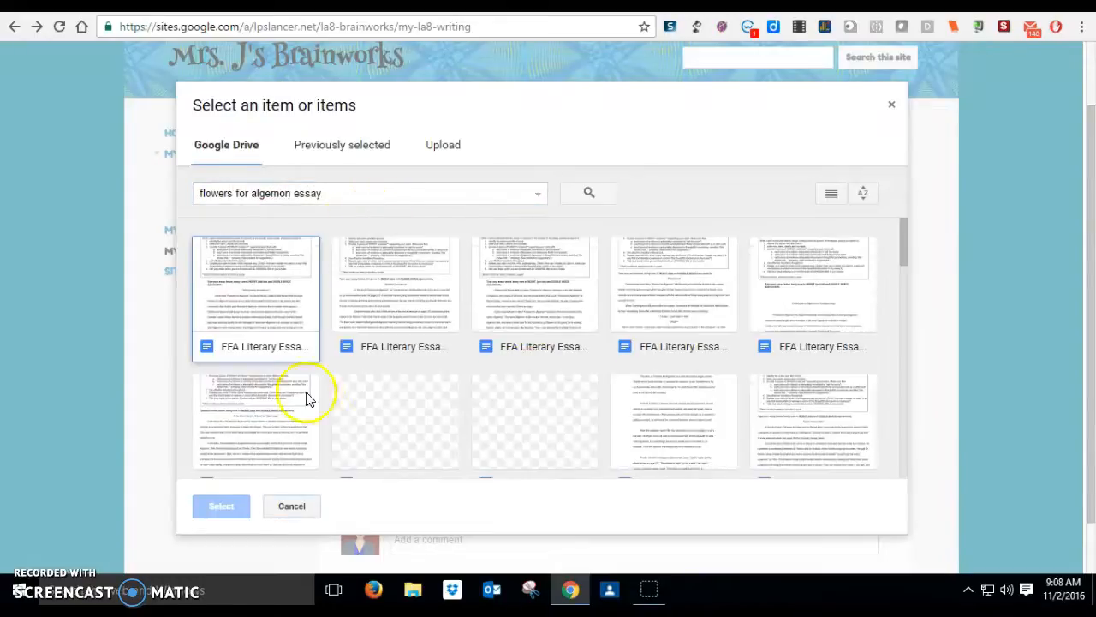
{"action": "left_click", "coordinate": [266, 285]}
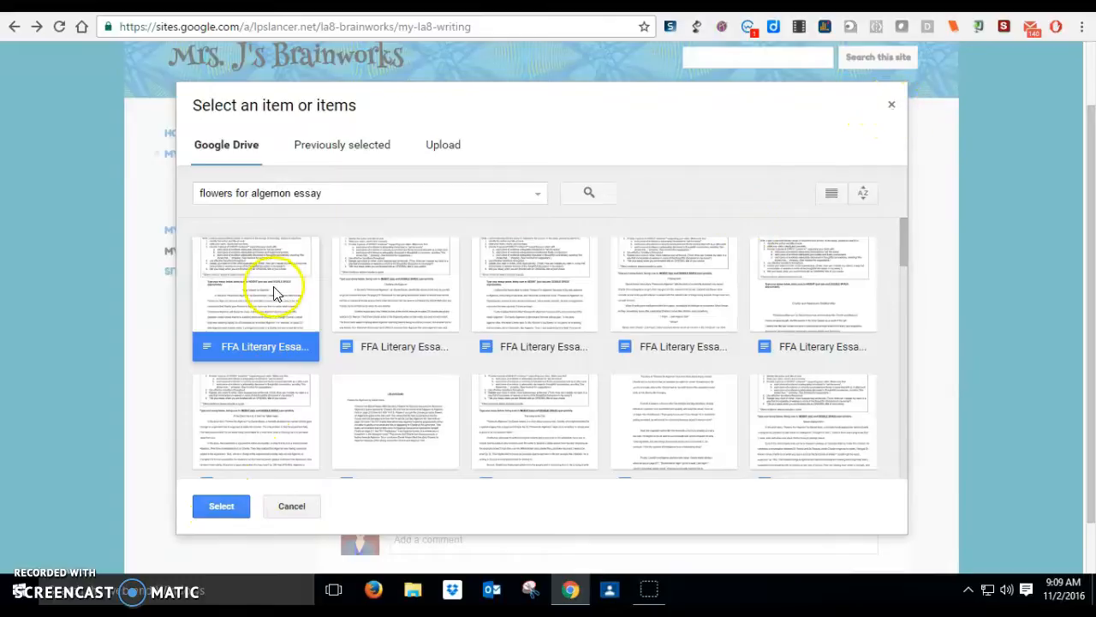
{"action": "left_click", "coordinate": [891, 108]}
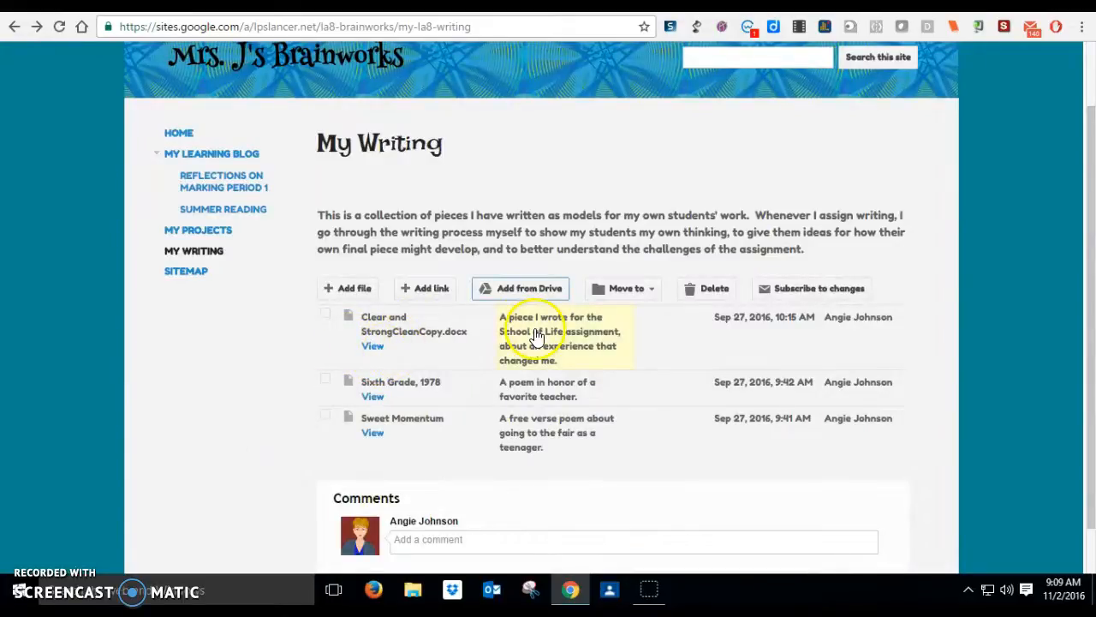
Open the file description of Clear and StrongCleanCopy.docx for editing and save it as it is.
{"action": "left_click", "coordinate": [611, 358]}
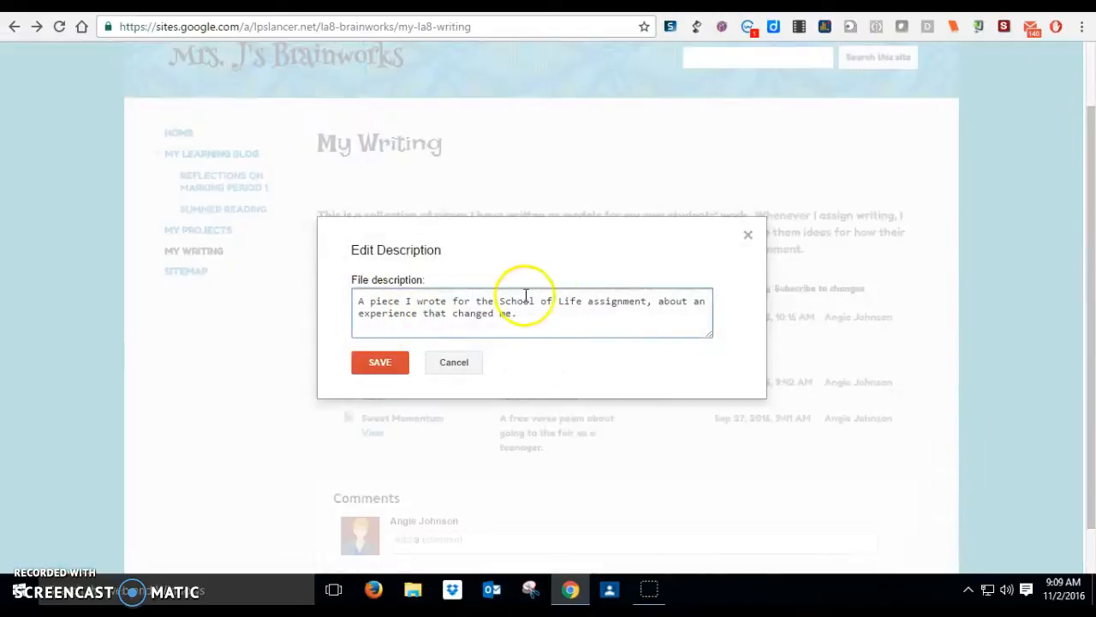
{"action": "left_click", "coordinate": [389, 359]}
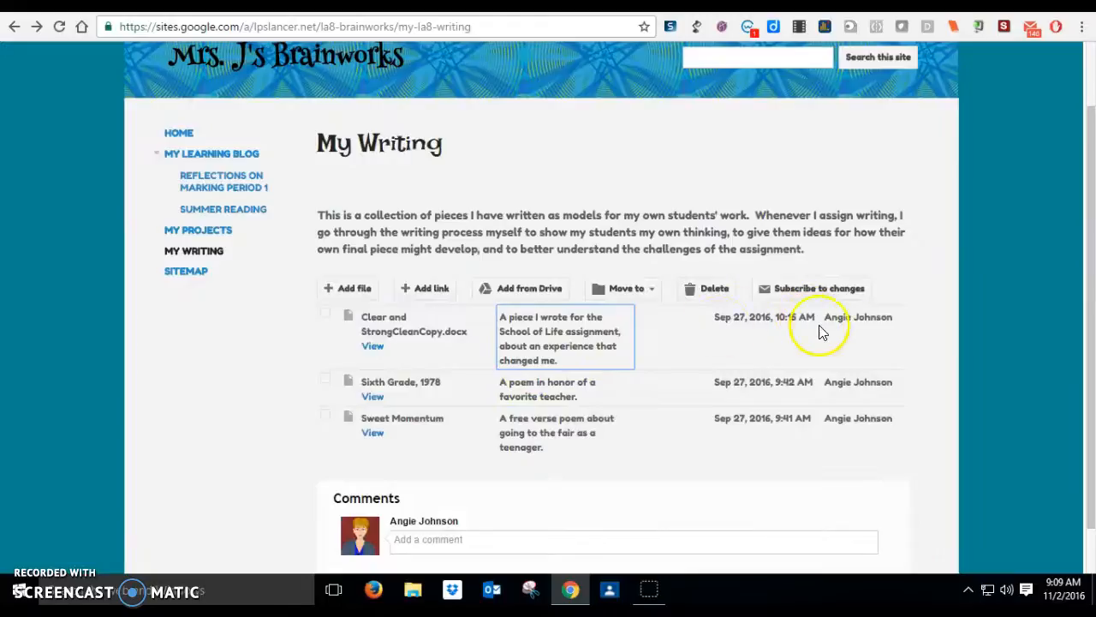